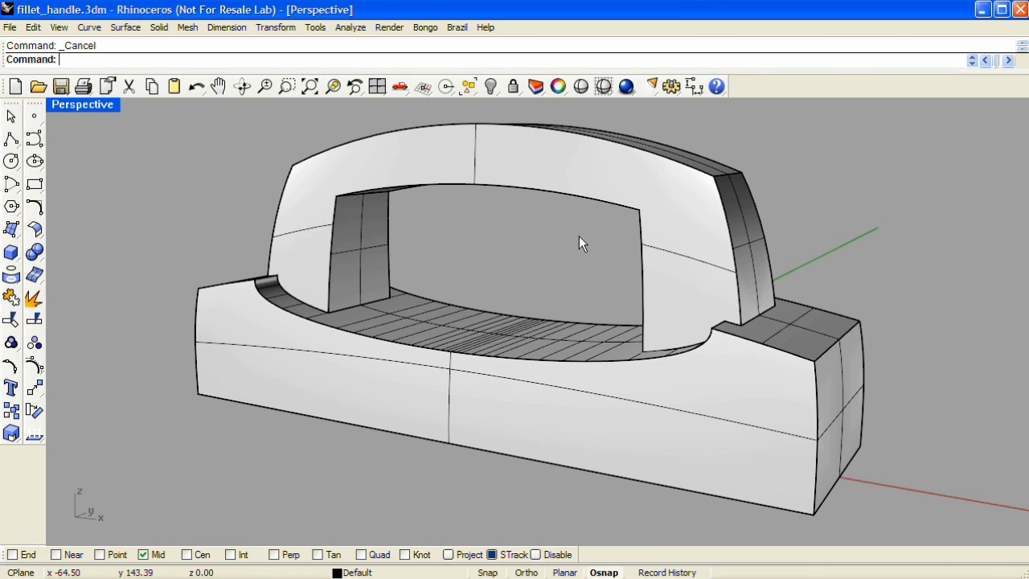
# Step: Open the Solid menu over the unfilleted handle model
pyautogui.click(156, 28)
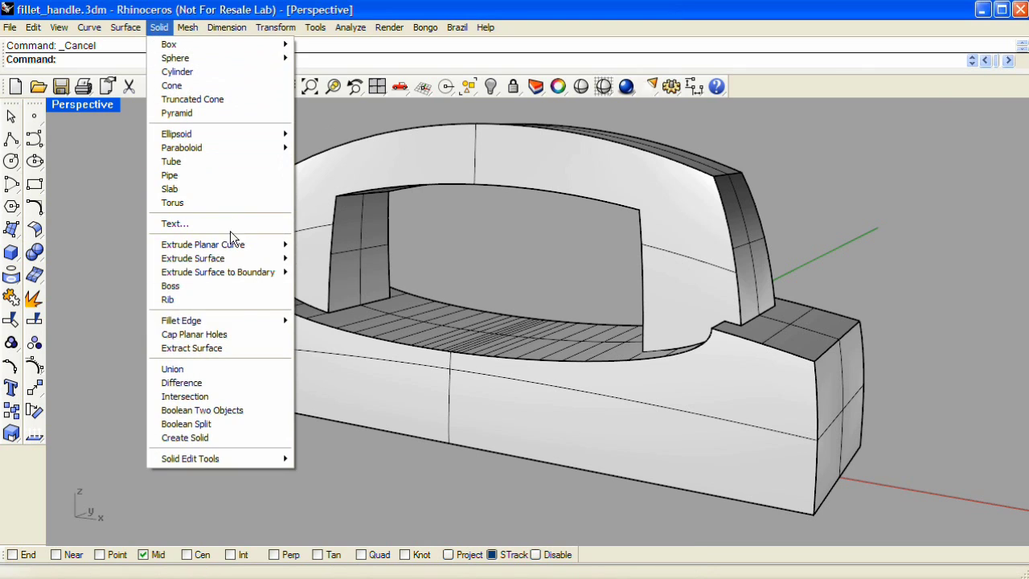
# Step: Start Fillet Edge with the current radius set to 1
pyautogui.moveTo(238, 320)
pyautogui.click(326, 320)
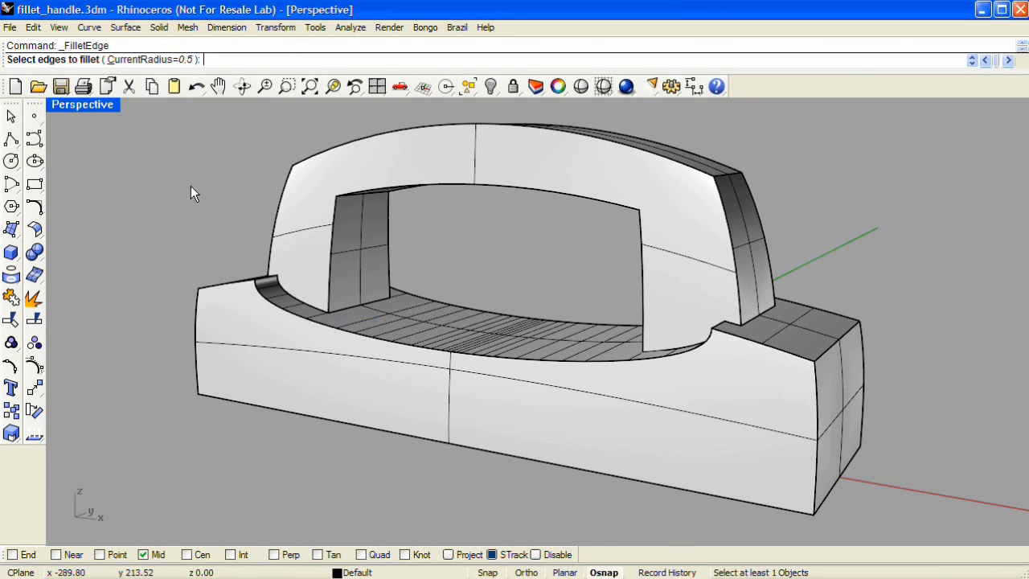
pyautogui.click(152, 60)
pyautogui.write('1')
pyautogui.press('Return')
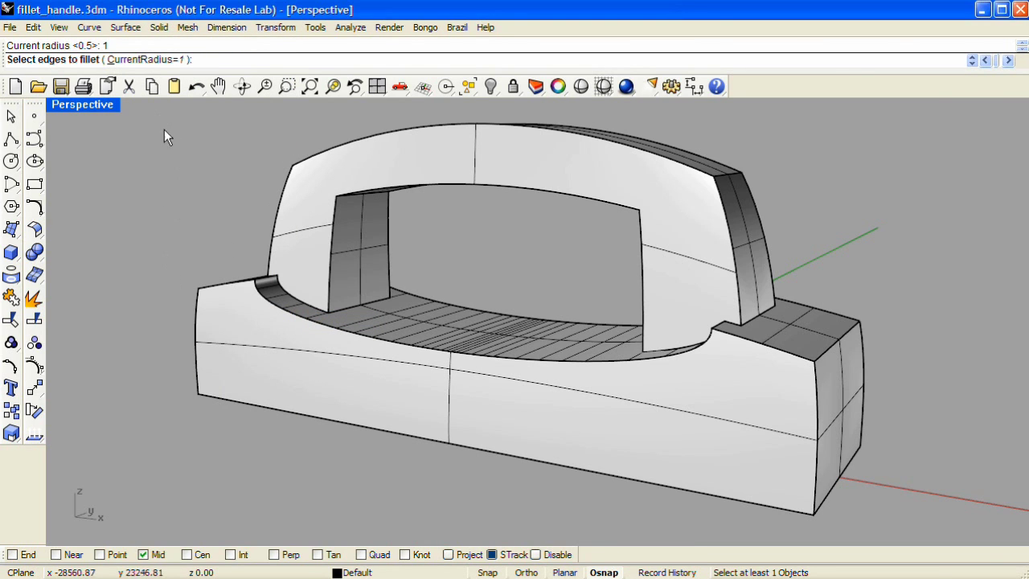
# Step: Window-select every edge and preview the 1.00 fillets, which fail to join
pyautogui.moveTo(135, 115); pyautogui.dragTo(1012, 562)
pyautogui.press('Return')
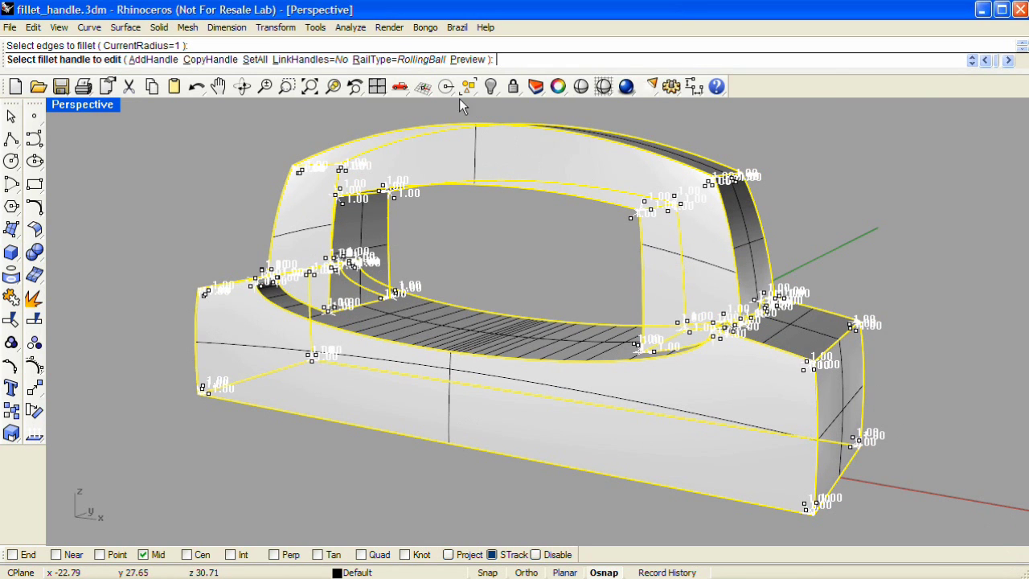
pyautogui.click(468, 59)
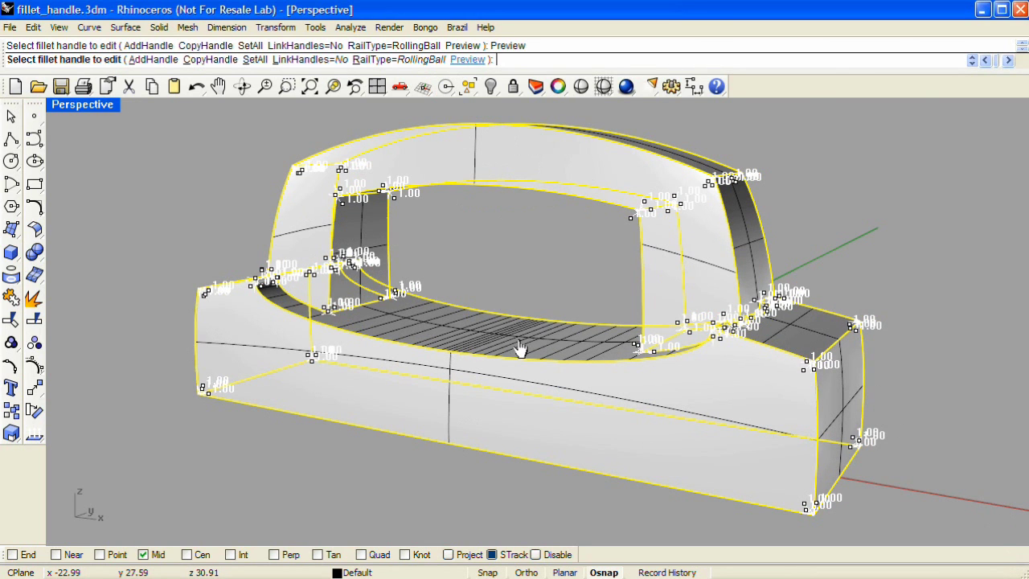
pyautogui.moveTo(575, 340); pyautogui.dragTo(531, 354, button='right')
pyautogui.scroll(5, 832, 389)
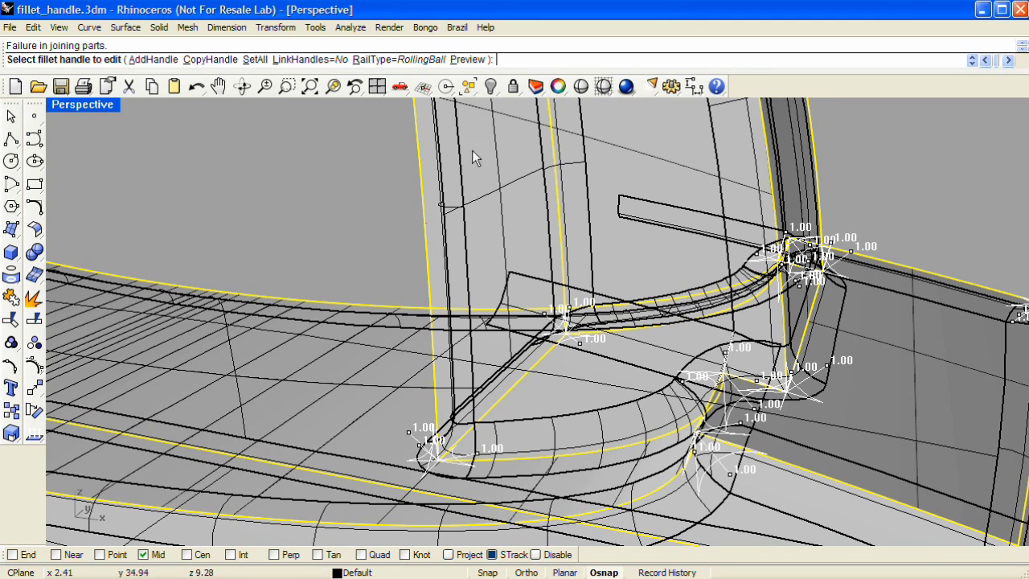
pyautogui.click(255, 60)
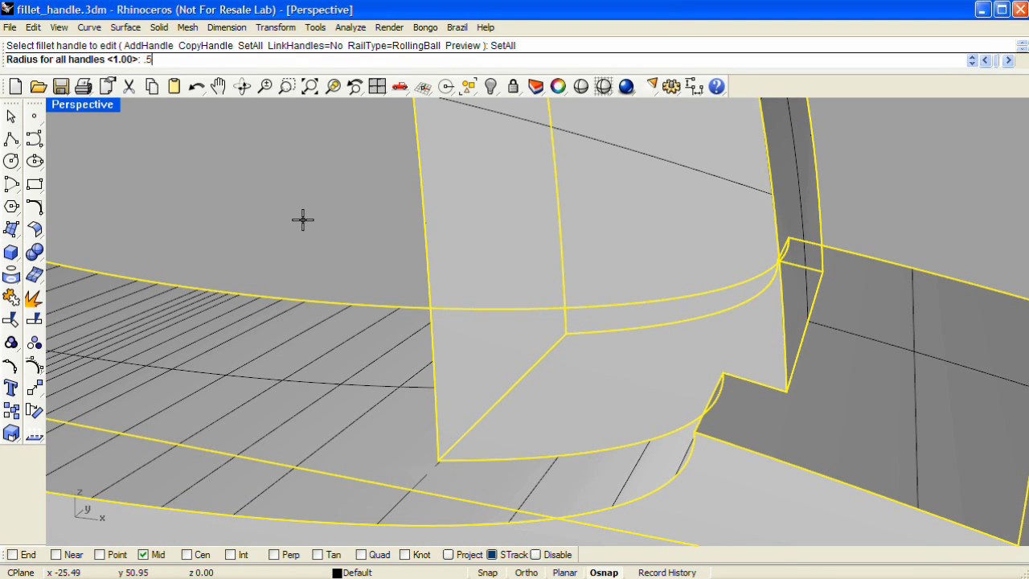
# Step: Set all fillet handles to 0.5, preview, and inspect the rounded edges around the post corner
pyautogui.write('.5')
pyautogui.press('Return')
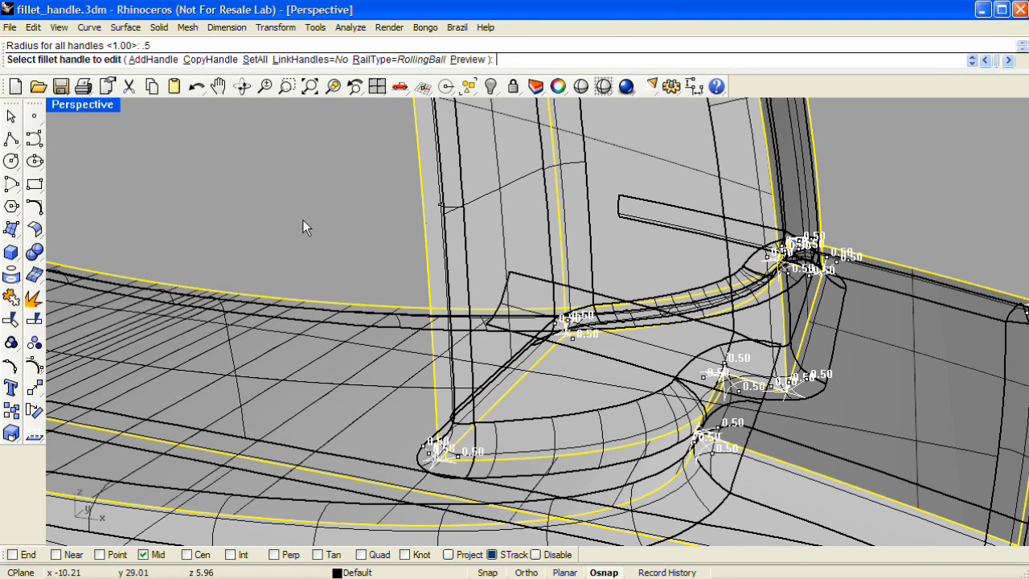
pyautogui.click(468, 61)
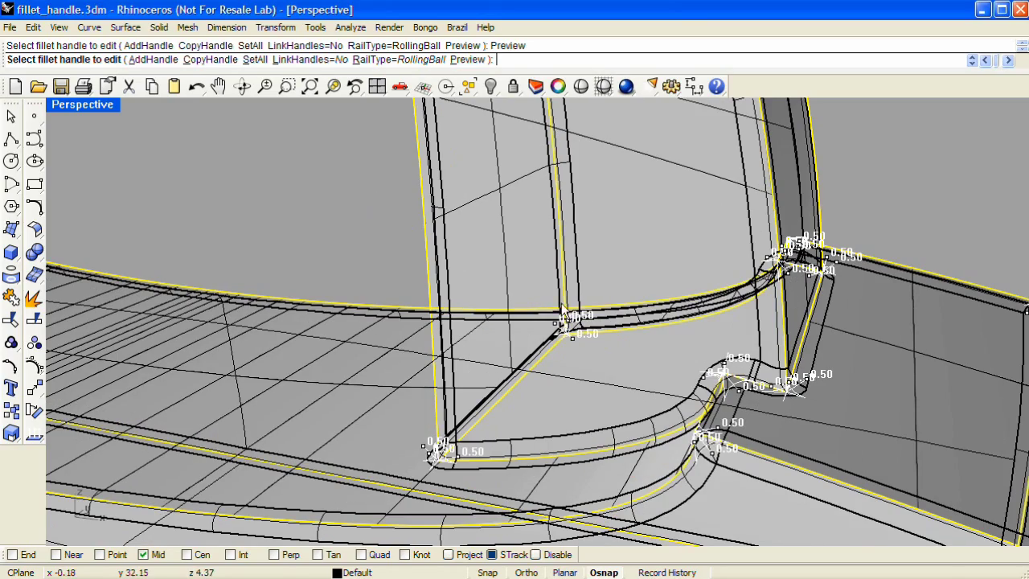
pyautogui.keyDown('shift'); pyautogui.moveTo(374, 202); pyautogui.dragTo(738, 371, button='right'); pyautogui.keyUp('shift')
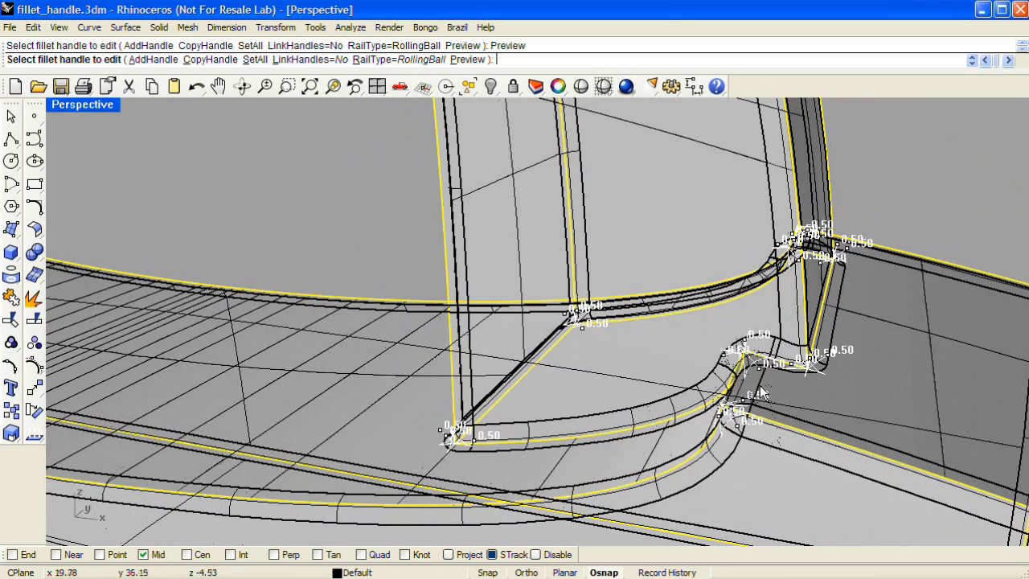
pyautogui.moveTo(762, 391); pyautogui.dragTo(759, 389, button='right')
pyautogui.scroll(-3, 567, 286)
pyautogui.moveTo(568, 286); pyautogui.dragTo(505, 314, button='right')
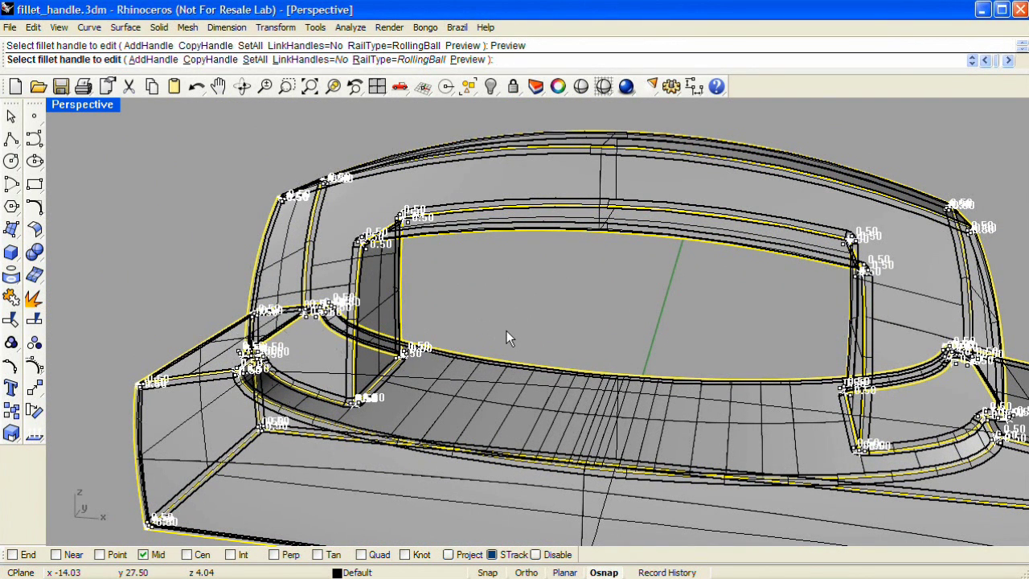
pyautogui.press('Return')
pyautogui.press('Return')
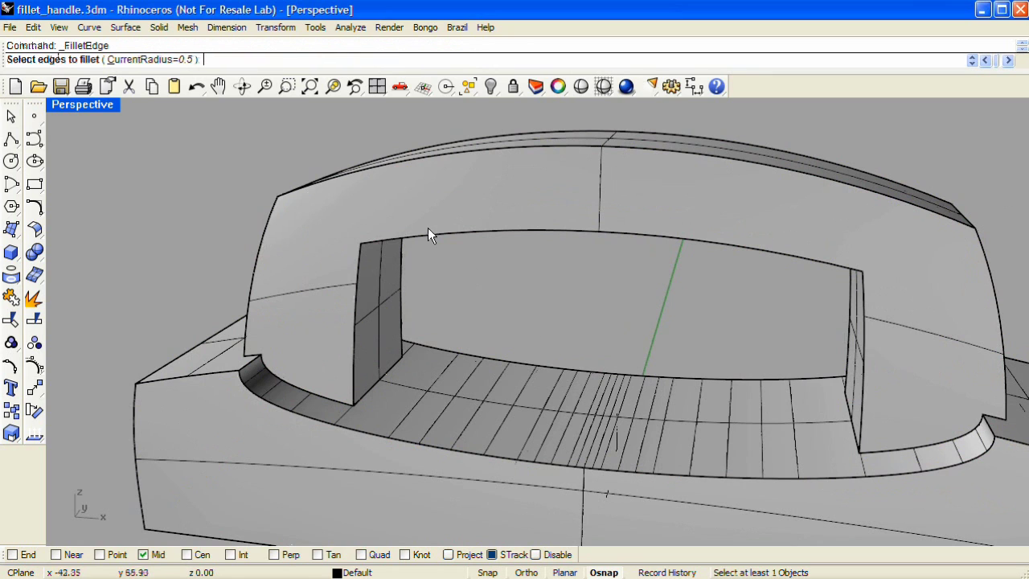
# Step: Set the fillet radius to 2 for the handle's top edges
pyautogui.moveTo(451, 181); pyautogui.dragTo(396, 195, button='right')
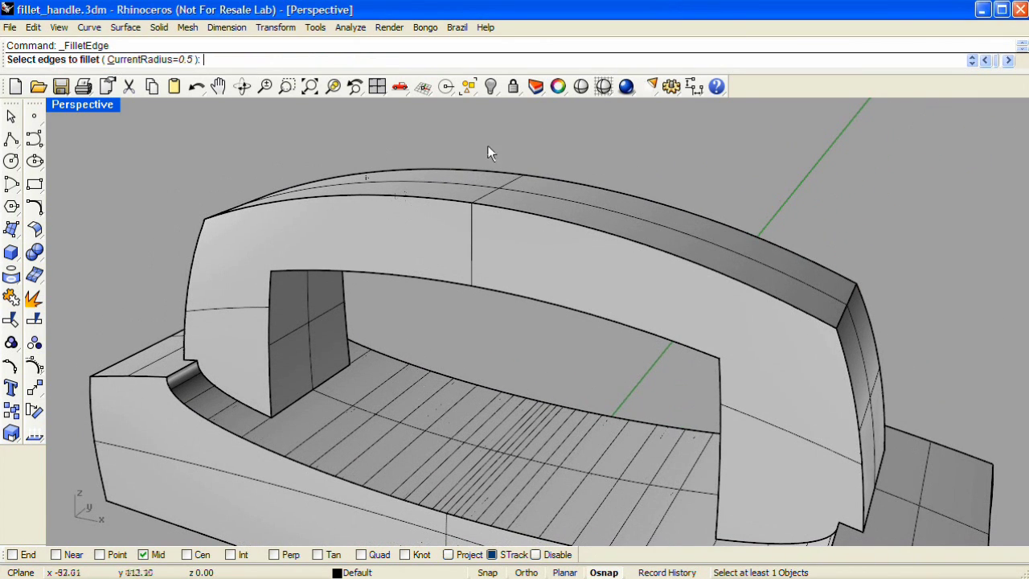
pyautogui.click(159, 61)
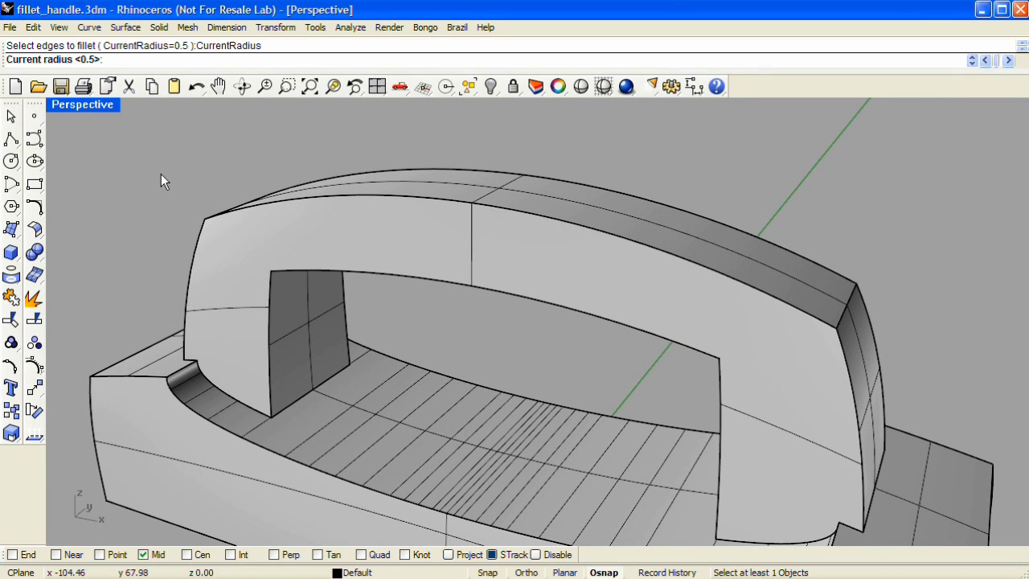
pyautogui.write('2')
pyautogui.press('Return')
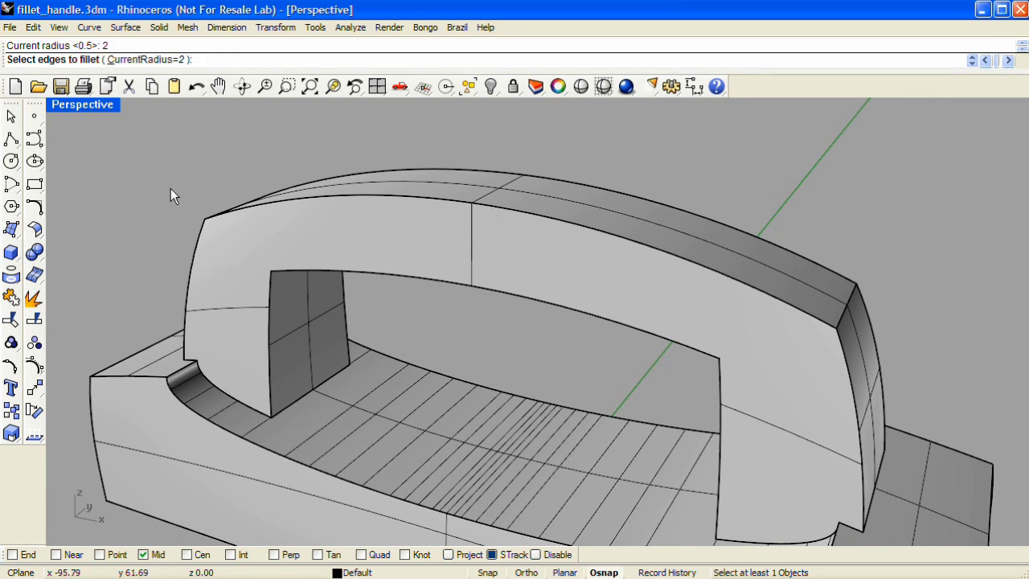
# Step: Pick the two long top edges and two short inner top edges for the fillet
pyautogui.click(465, 200)
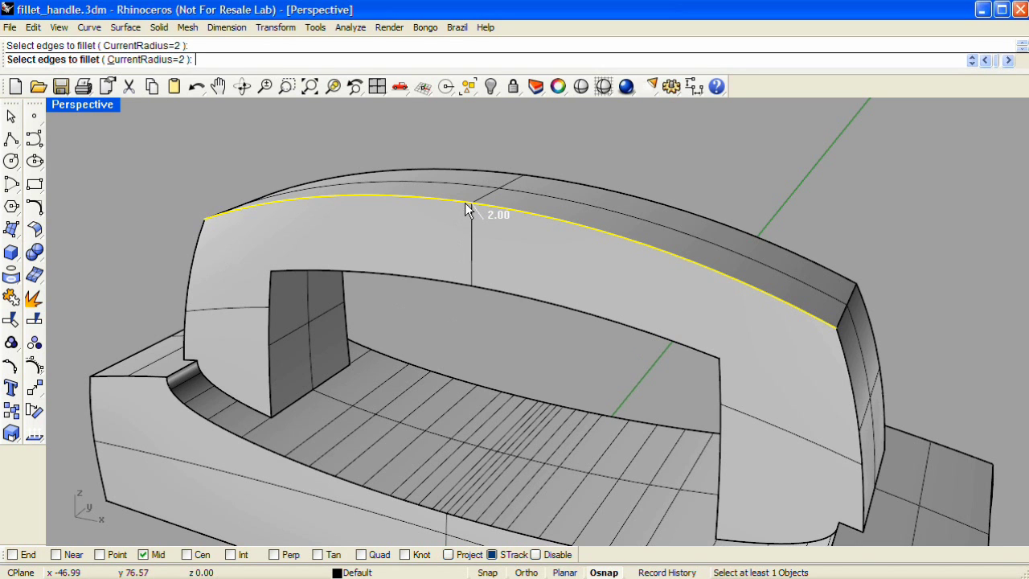
pyautogui.click(492, 170)
pyautogui.moveTo(488, 262); pyautogui.dragTo(429, 305, button='right')
pyautogui.click(347, 293)
pyautogui.moveTo(363, 311); pyautogui.dragTo(770, 337, button='right')
pyautogui.click(762, 296)
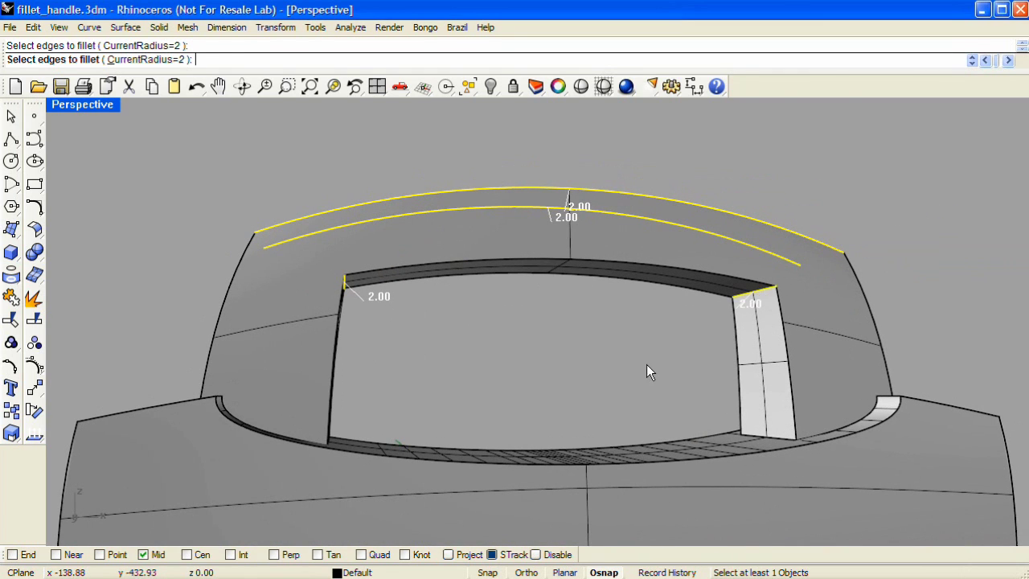
pyautogui.rightClick(604, 374)
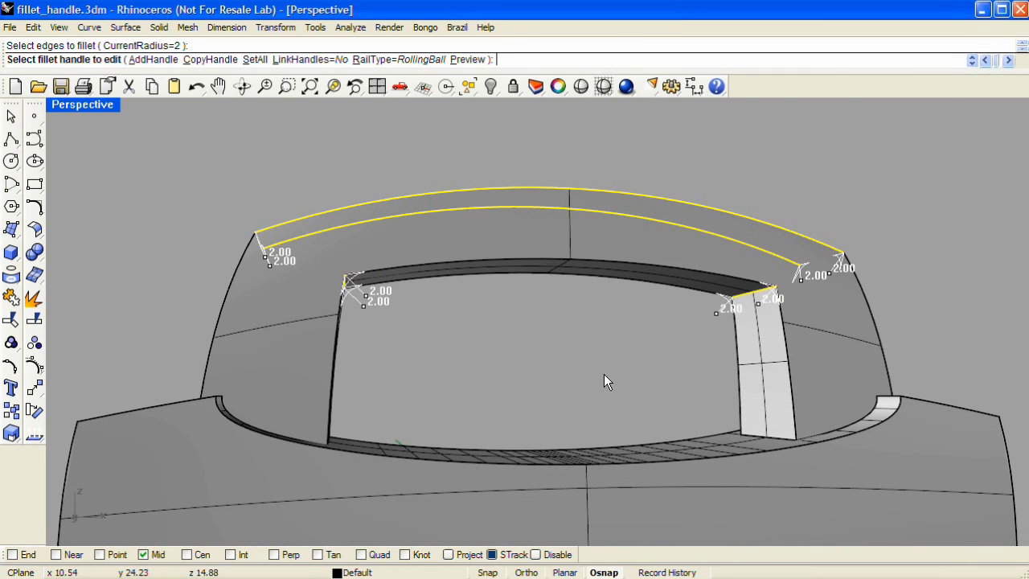
pyautogui.click(469, 59)
# Step: Accept and build the 2.00 fillets on the top edges, then inspect both sides
pyautogui.moveTo(649, 241); pyautogui.dragTo(689, 185, button='right')
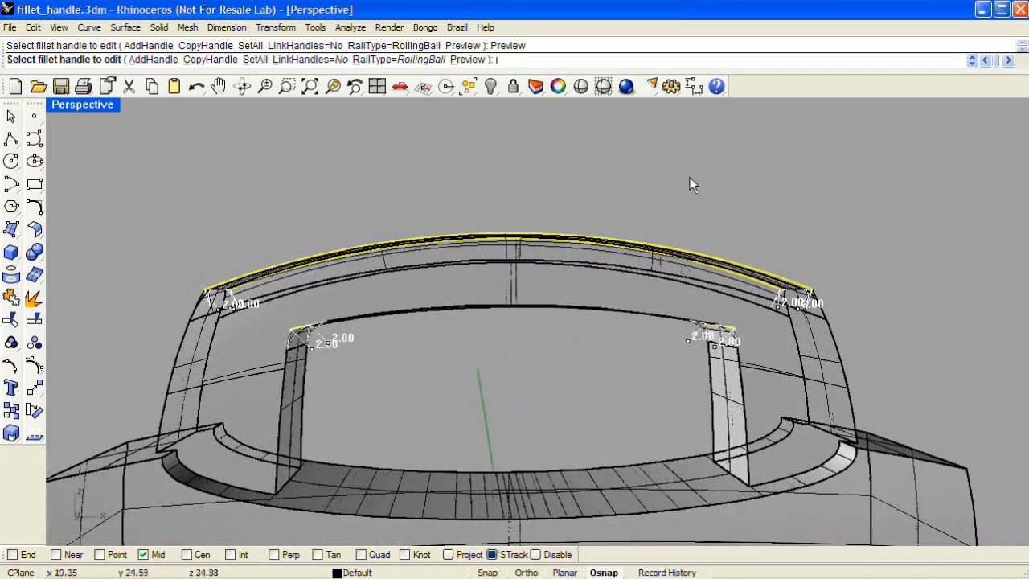
pyautogui.rightClick(689, 185)
pyautogui.moveTo(625, 361)
pyautogui.mouseDown(button='right')
pyautogui.moveTo(408, 333)
pyautogui.moveTo(556, 324)
pyautogui.moveTo(579, 345)
pyautogui.moveTo(558, 345)
pyautogui.mouseUp(button='right')
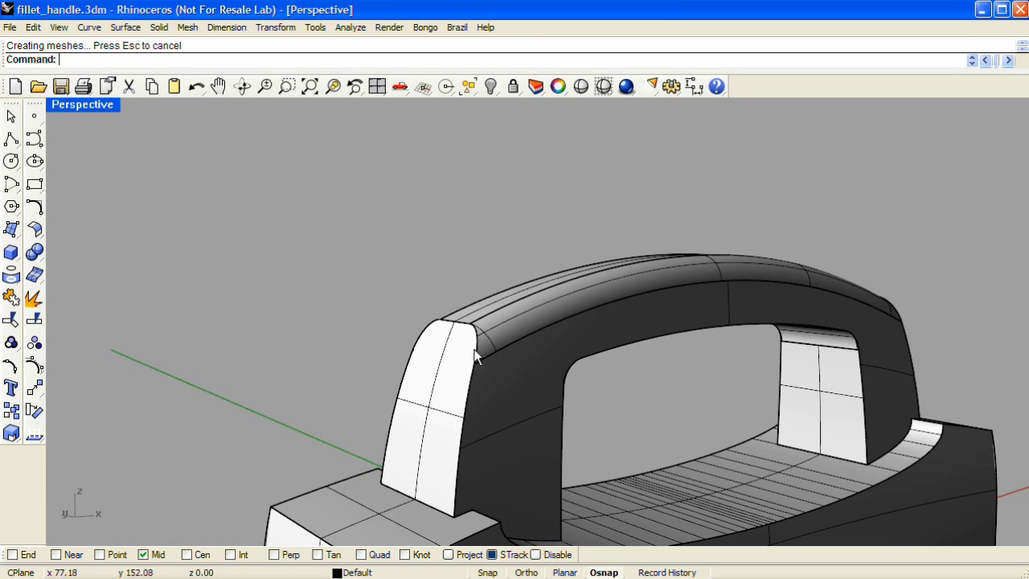
pyautogui.moveTo(582, 388); pyautogui.dragTo(539, 379, button='right')
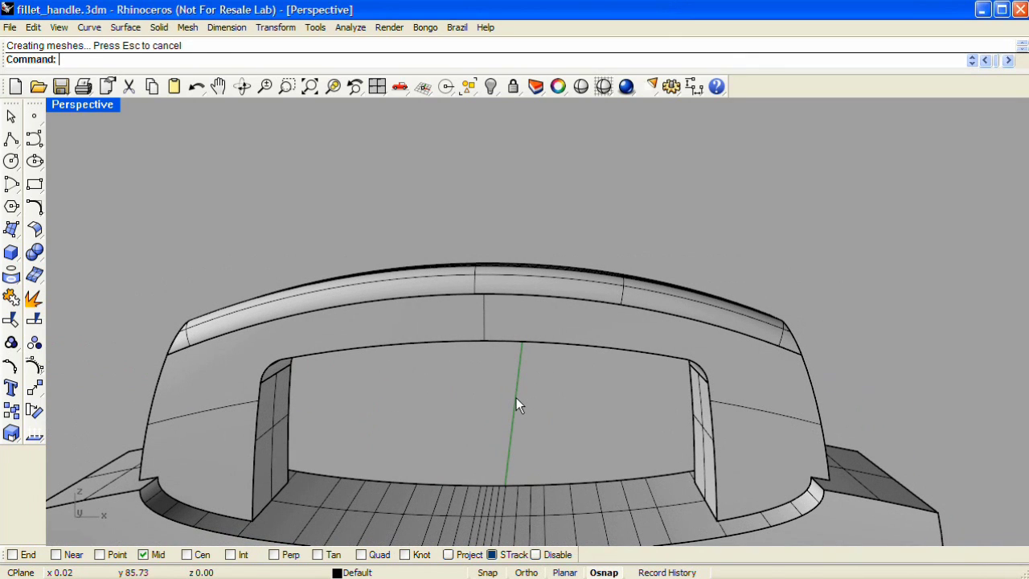
pyautogui.rightClick(516, 397)
# Step: Set radius 0.5 and crossing-select the upright and inner arch edges
pyautogui.click(142, 58)
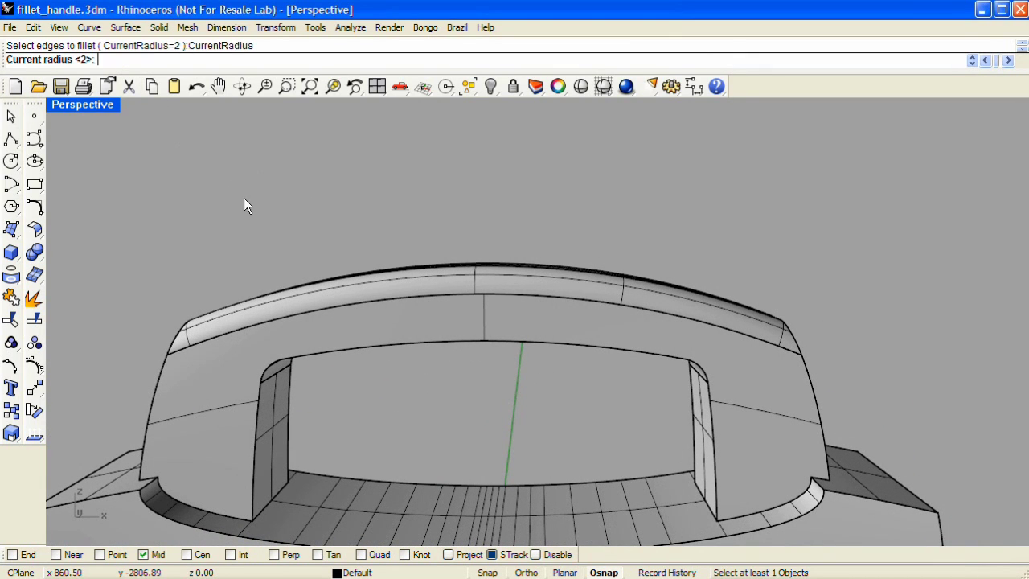
pyautogui.write('.5')
pyautogui.press('Return')
pyautogui.moveTo(864, 395); pyautogui.dragTo(130, 168)
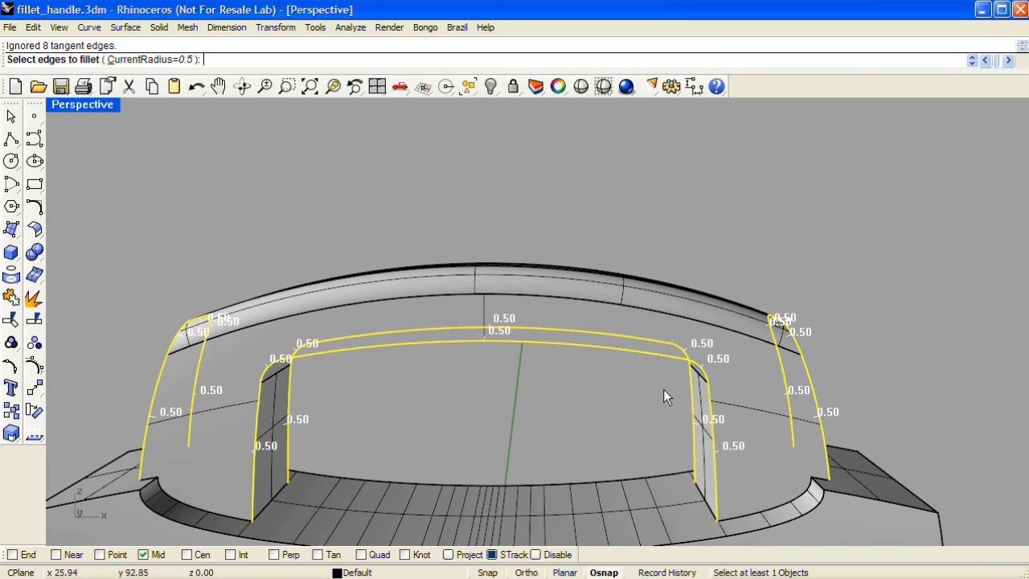
pyautogui.press('Return')
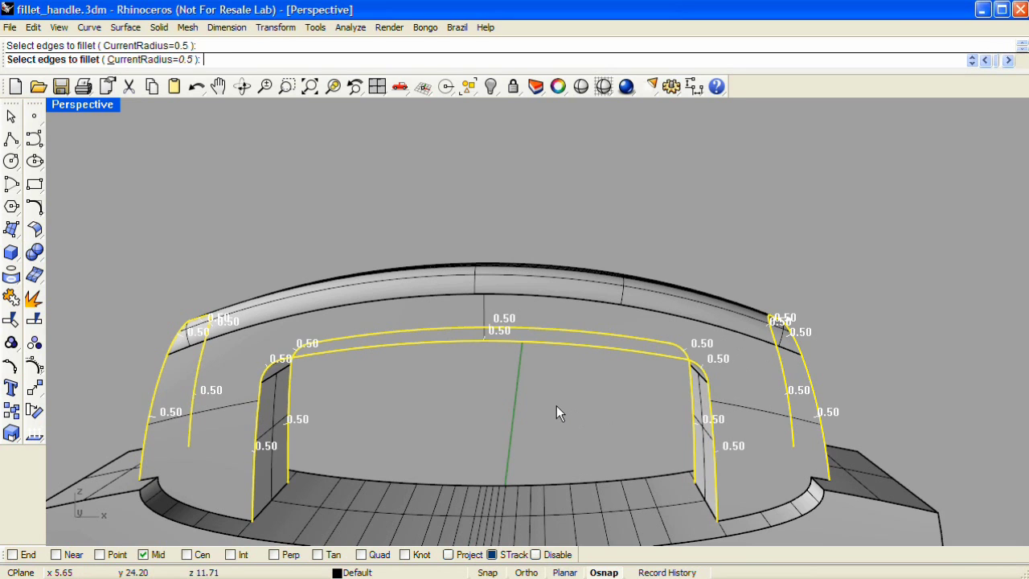
# Step: Preview the 0.50 fillets on the uprights and inspect the inner face from several angles
pyautogui.click(466, 60)
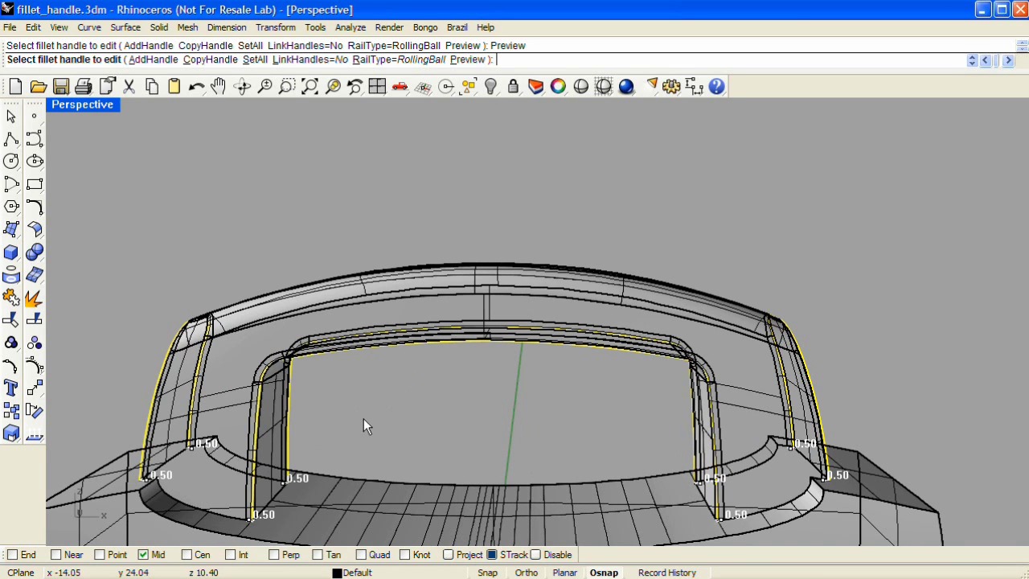
pyautogui.moveTo(498, 420); pyautogui.dragTo(580, 375, button='right')
pyautogui.scroll(3, 524, 330)
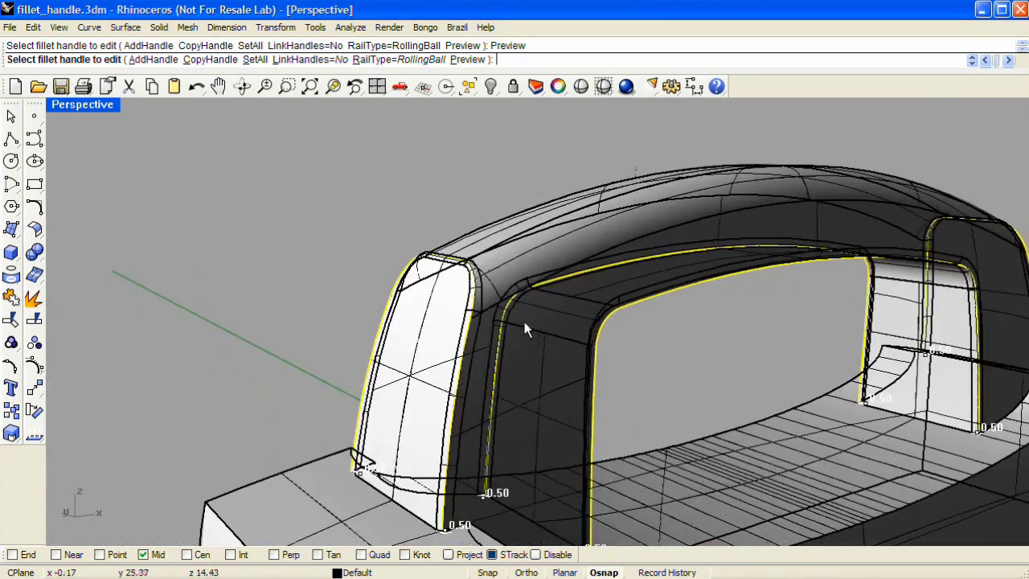
pyautogui.scroll(2, 475, 277)
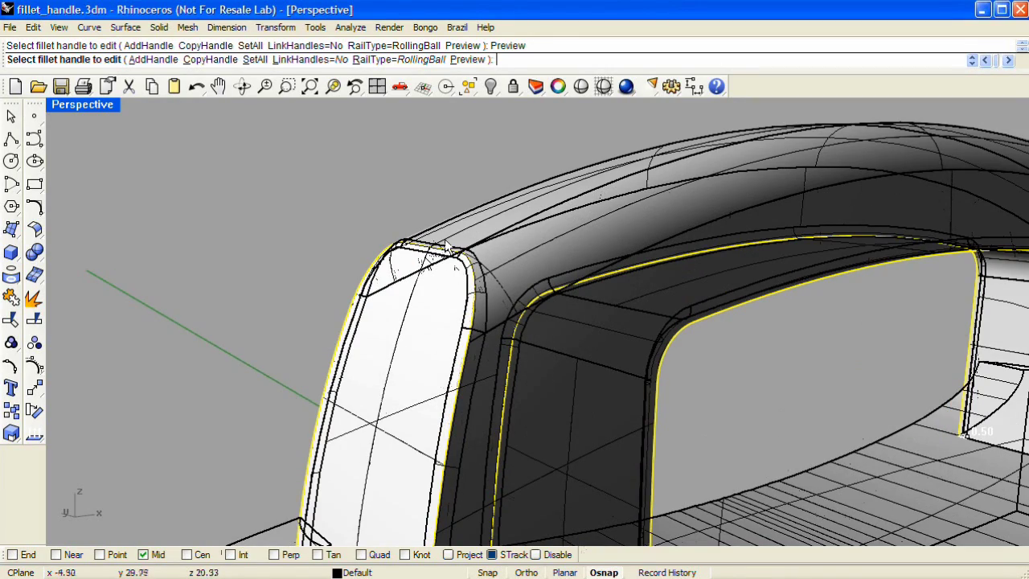
pyautogui.moveTo(701, 324); pyautogui.dragTo(587, 323, button='right')
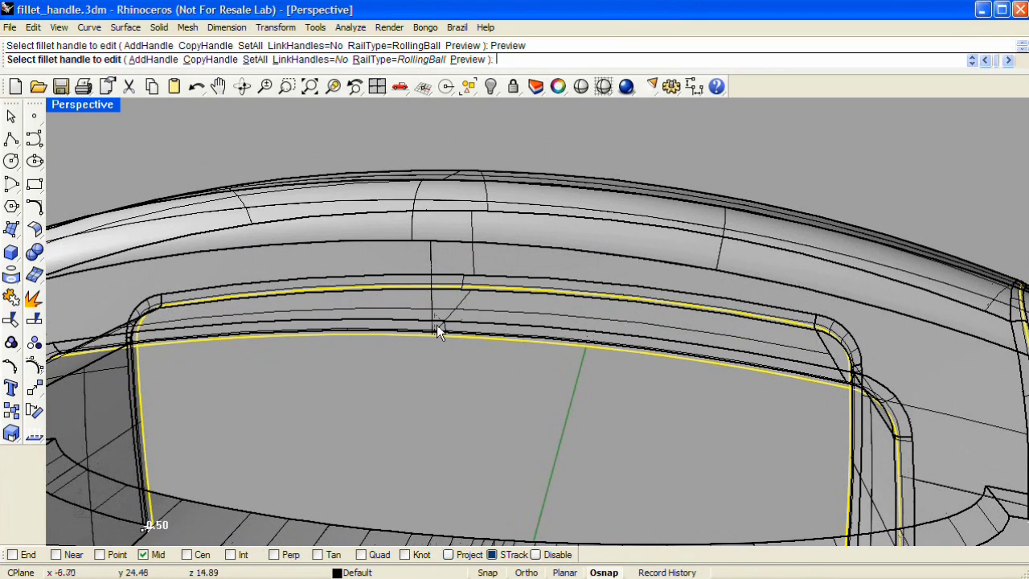
pyautogui.moveTo(438, 326); pyautogui.dragTo(516, 322, button='right')
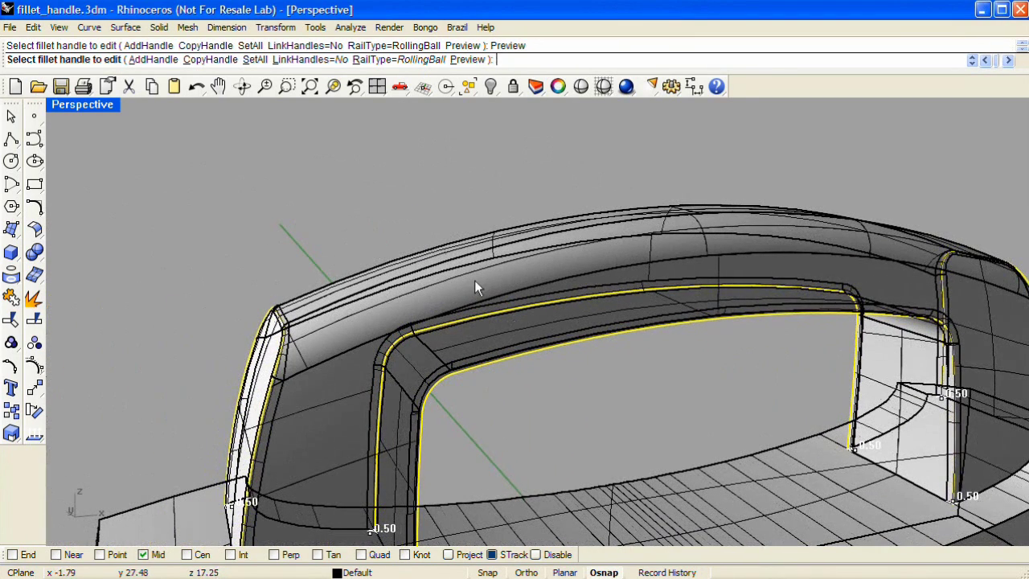
pyautogui.click(153, 61)
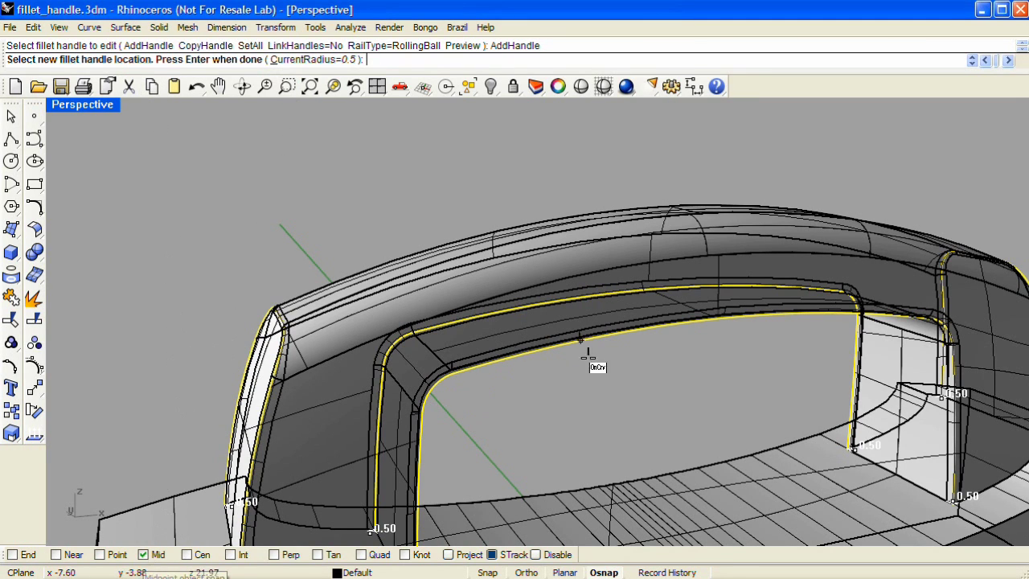
# Step: Add a fillet handle at the midpoint of the inner top edge
pyautogui.click(718, 319)
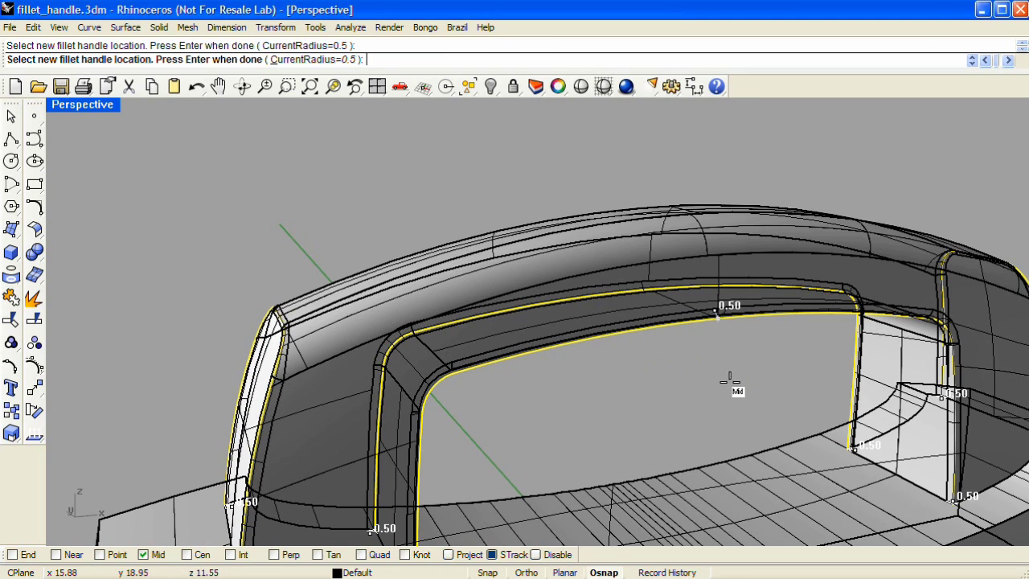
pyautogui.press('Return')
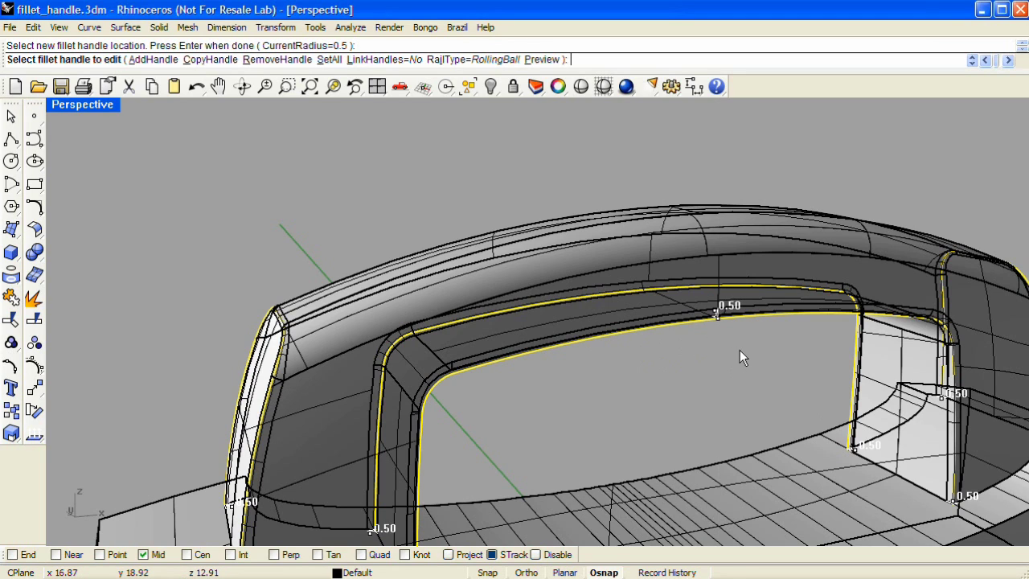
pyautogui.moveTo(740, 350); pyautogui.dragTo(390, 330, button='right')
pyautogui.scroll(5, 404, 313)
pyautogui.scroll(2, 404, 313)
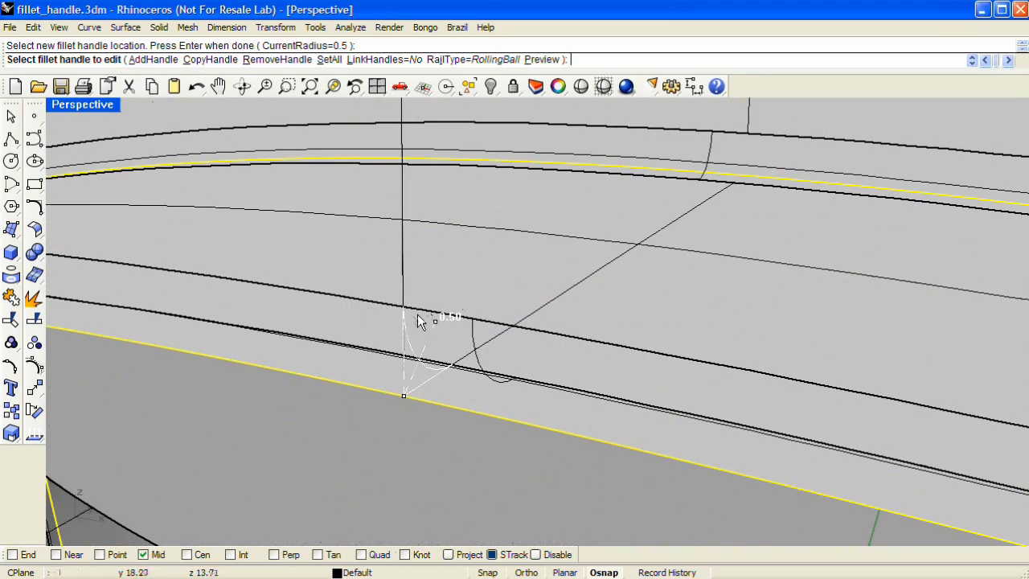
# Step: Change the new handle's radius from 0.50 to 1.00
pyautogui.click(434, 321)
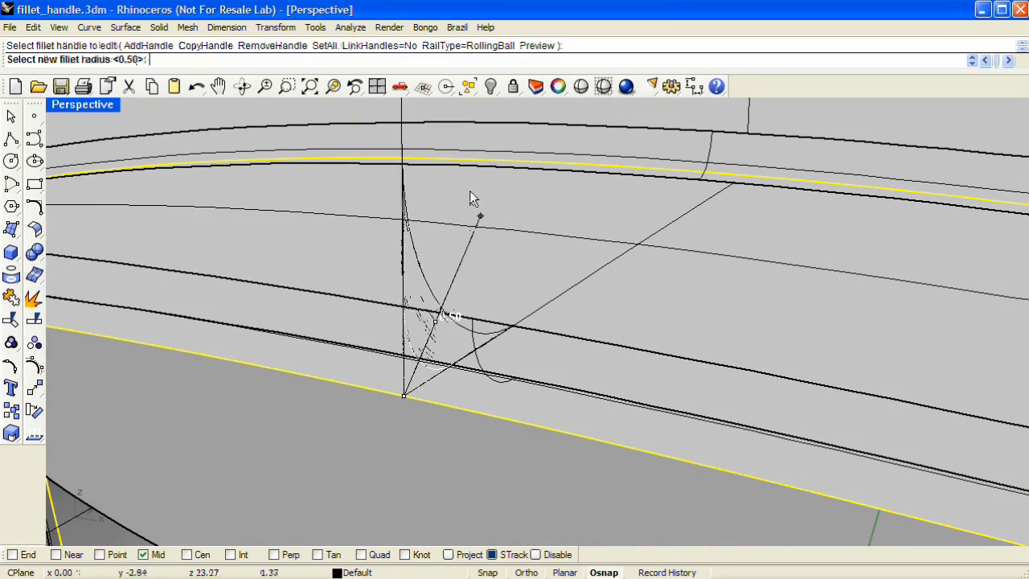
pyautogui.click(485, 212)
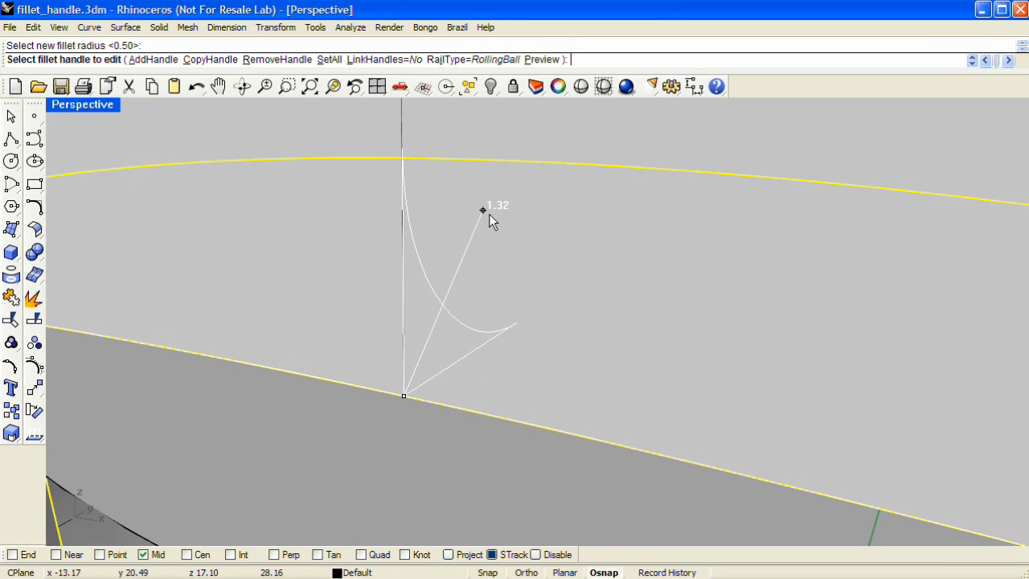
pyautogui.click(483, 212)
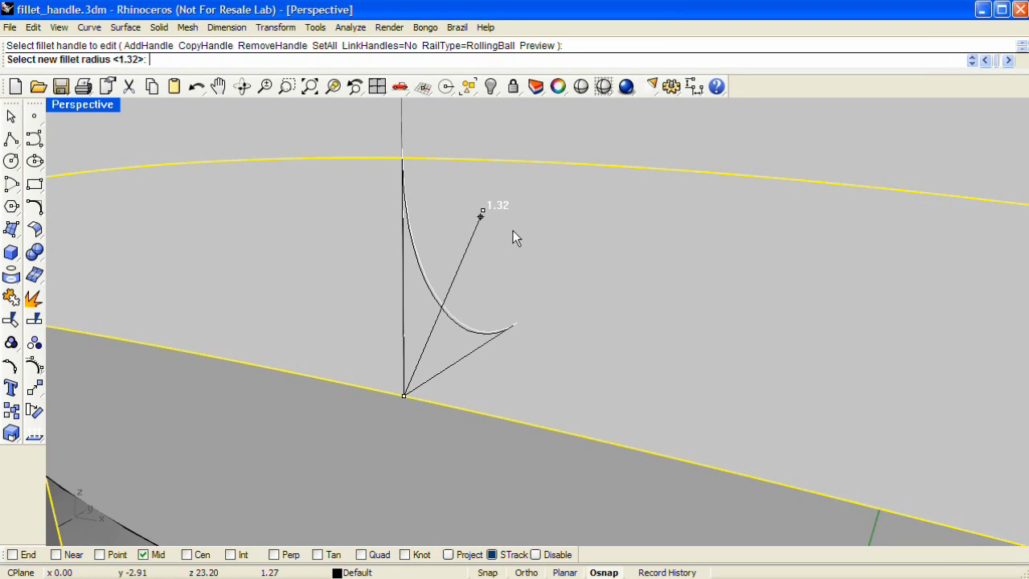
pyautogui.write('1')
pyautogui.press('Return')
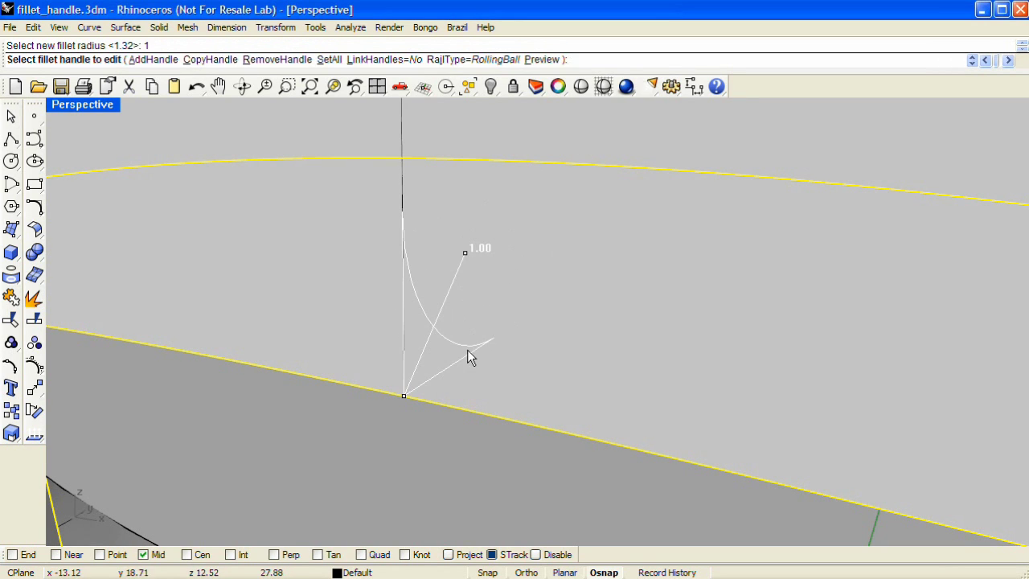
pyautogui.scroll(-5, 467, 350)
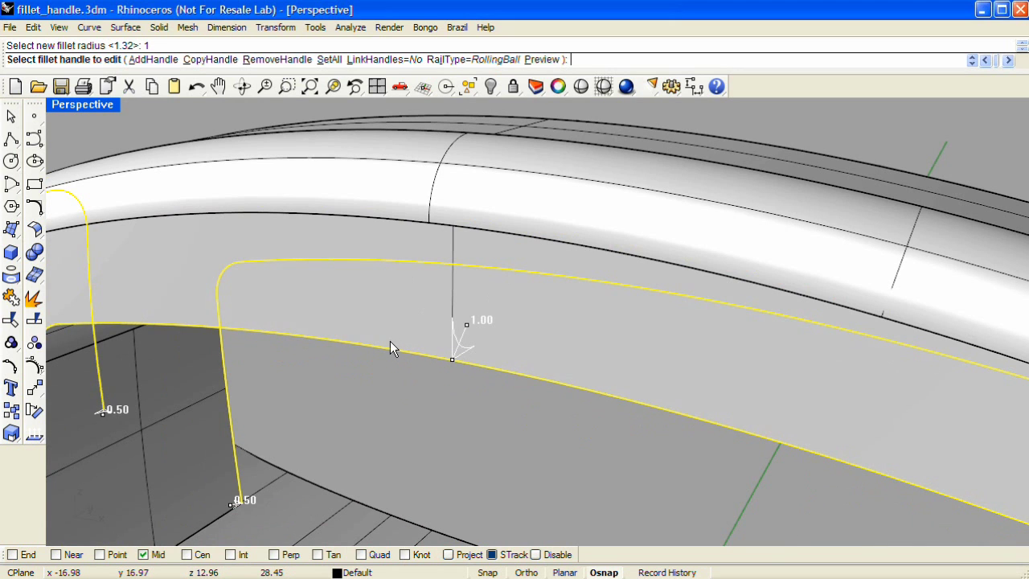
pyautogui.moveTo(390, 341)
pyautogui.mouseDown(button='right')
pyautogui.moveTo(448, 340)
pyautogui.moveTo(393, 340)
pyautogui.mouseUp(button='right')
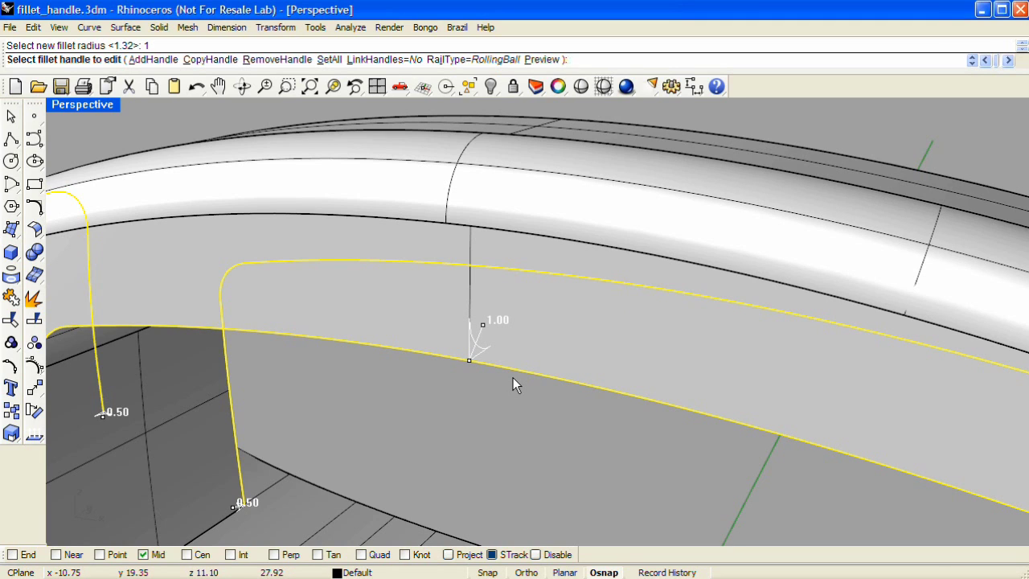
# Step: Copy the 1.00 handle to the midpoints of the upper, side and far end edges
pyautogui.click(468, 361)
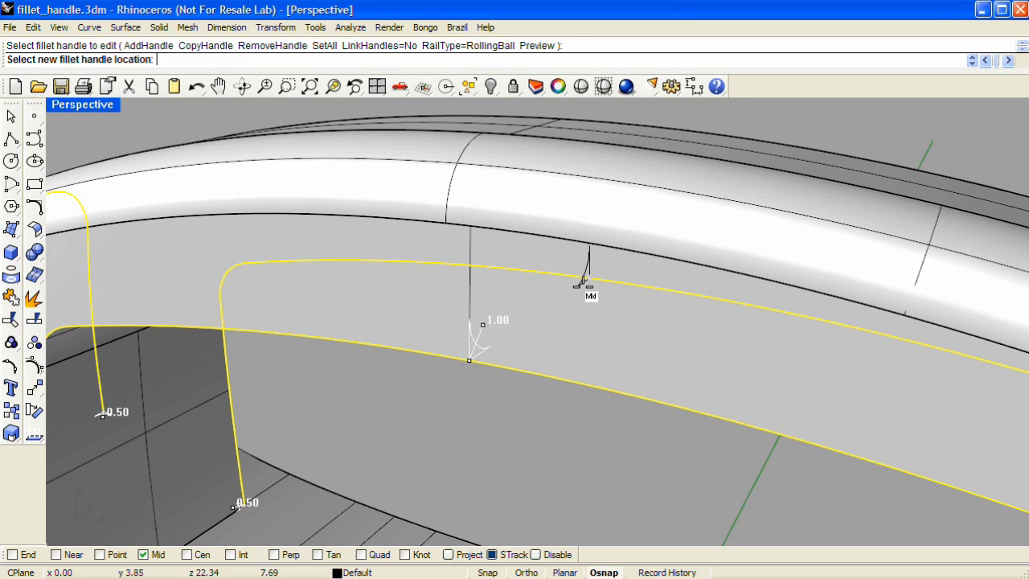
pyautogui.click(588, 282)
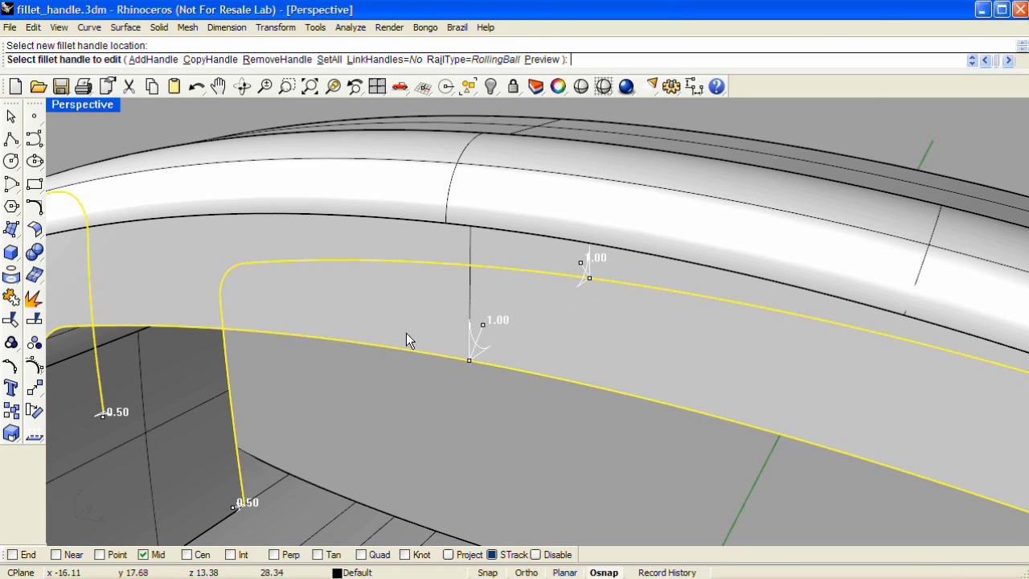
pyautogui.click(469, 359)
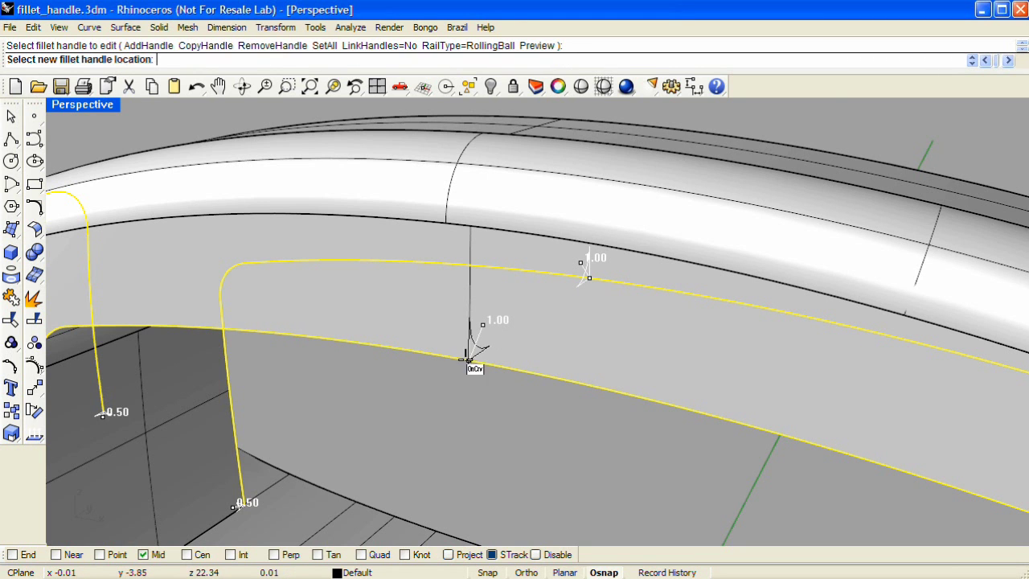
pyautogui.scroll(-4, 495, 402)
pyautogui.moveTo(501, 395); pyautogui.dragTo(378, 400, button='right')
pyautogui.click(536, 385)
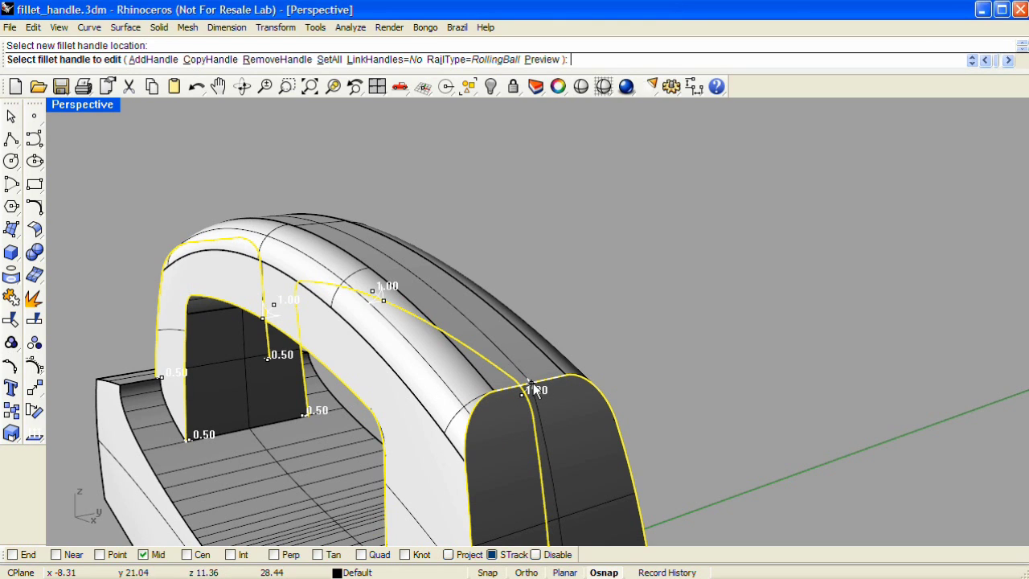
pyautogui.click(534, 388)
pyautogui.moveTo(295, 313); pyautogui.dragTo(579, 329, button='right')
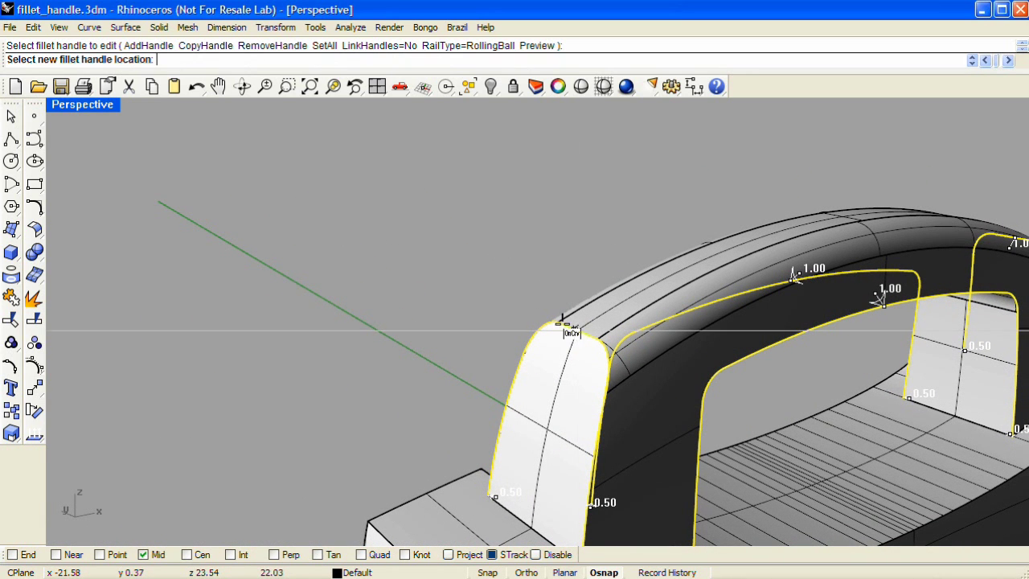
pyautogui.click(574, 330)
pyautogui.moveTo(570, 363); pyautogui.dragTo(458, 304, button='right')
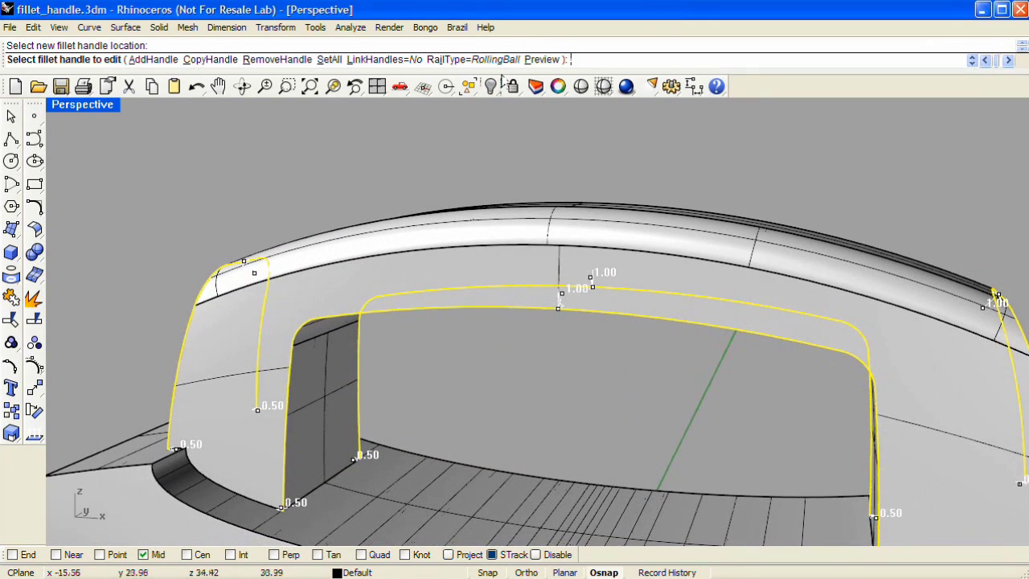
# Step: Preview and accept the variable 0.50–1.00 fillets on the handle
pyautogui.click(542, 59)
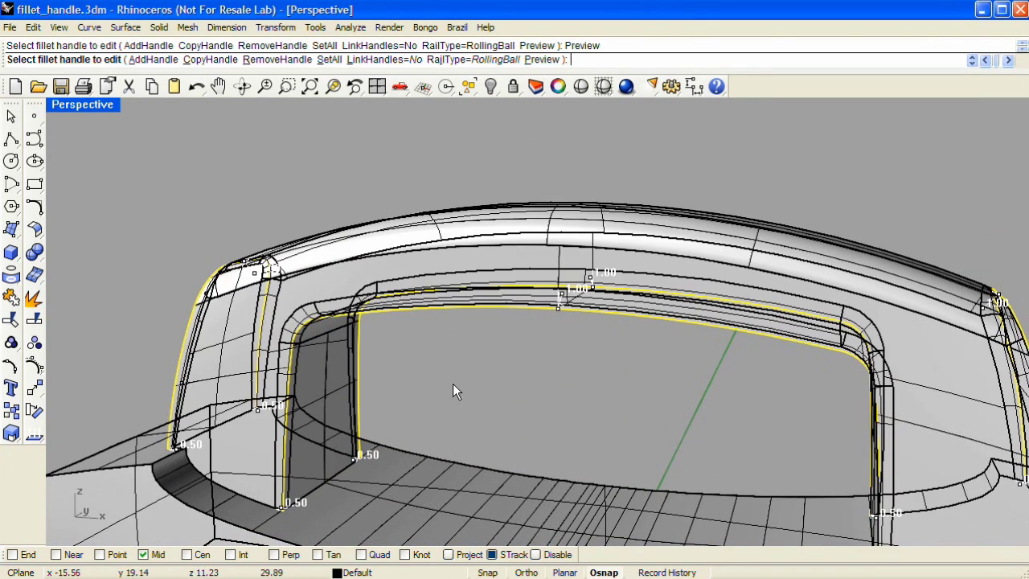
pyautogui.moveTo(602, 359); pyautogui.dragTo(562, 322, button='right')
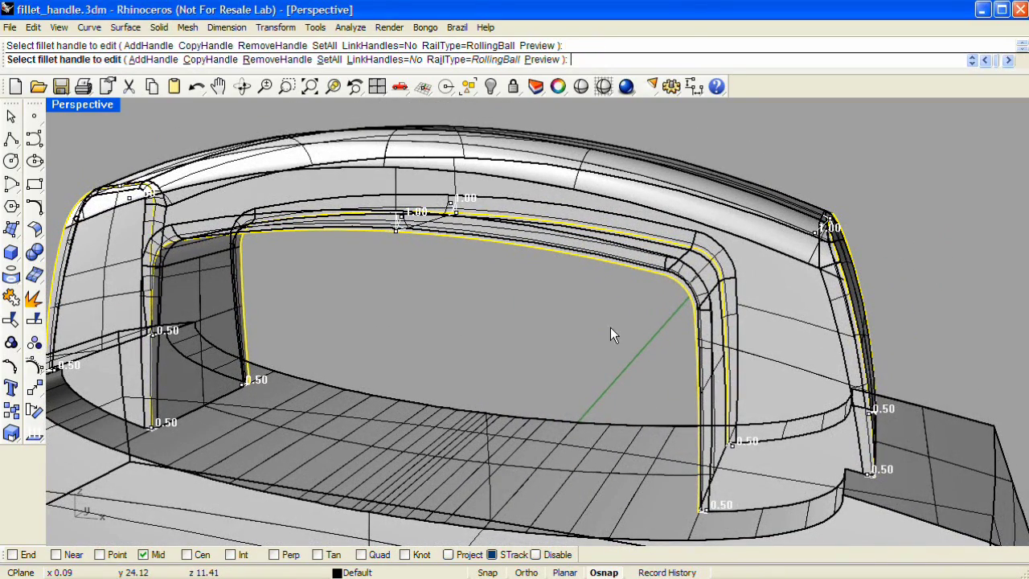
pyautogui.rightClick(740, 329)
pyautogui.moveTo(740, 329); pyautogui.dragTo(797, 306, button='right')
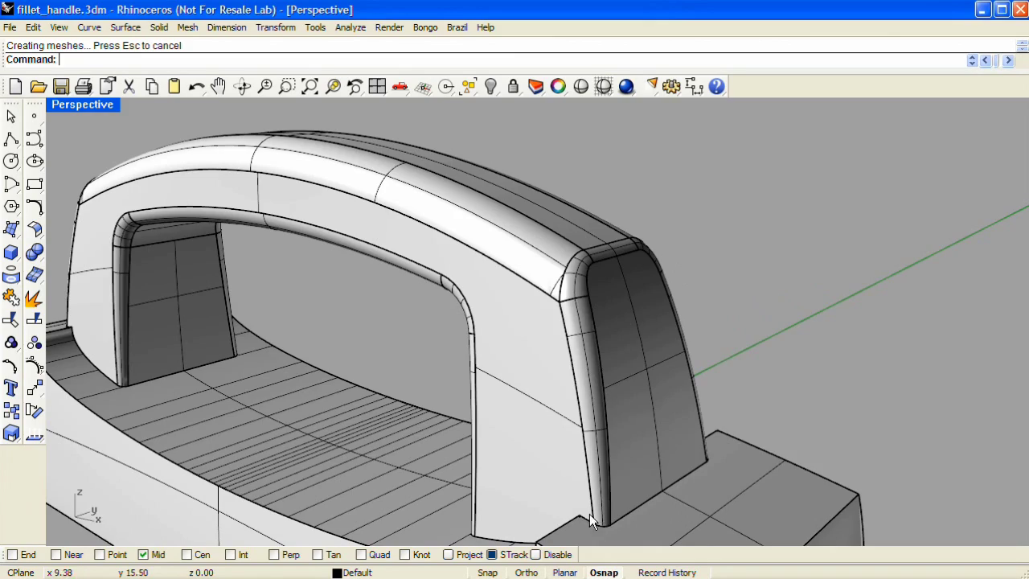
pyautogui.moveTo(590, 514); pyautogui.dragTo(628, 378, button='right')
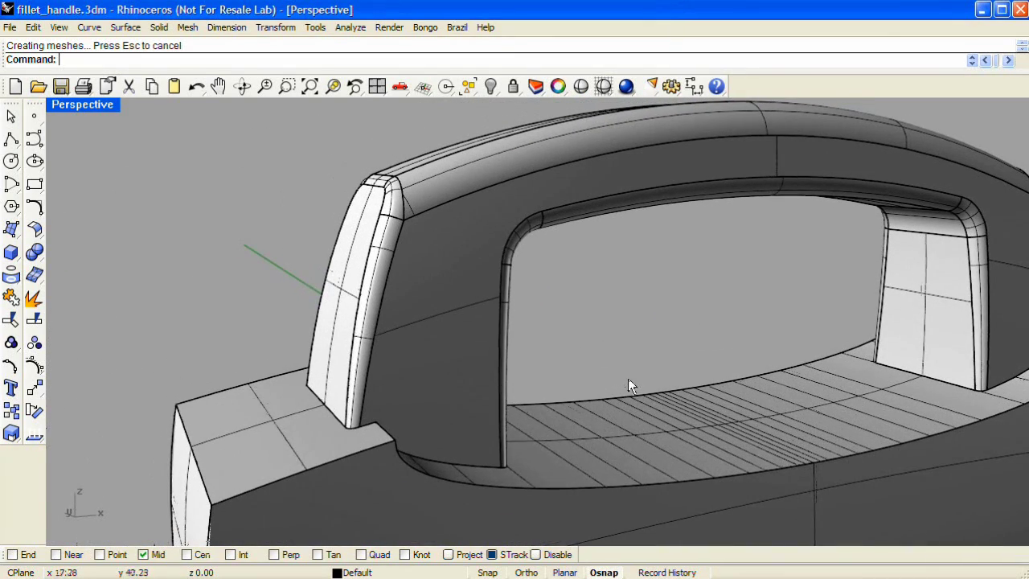
pyautogui.moveTo(726, 192); pyautogui.dragTo(595, 178, button='right')
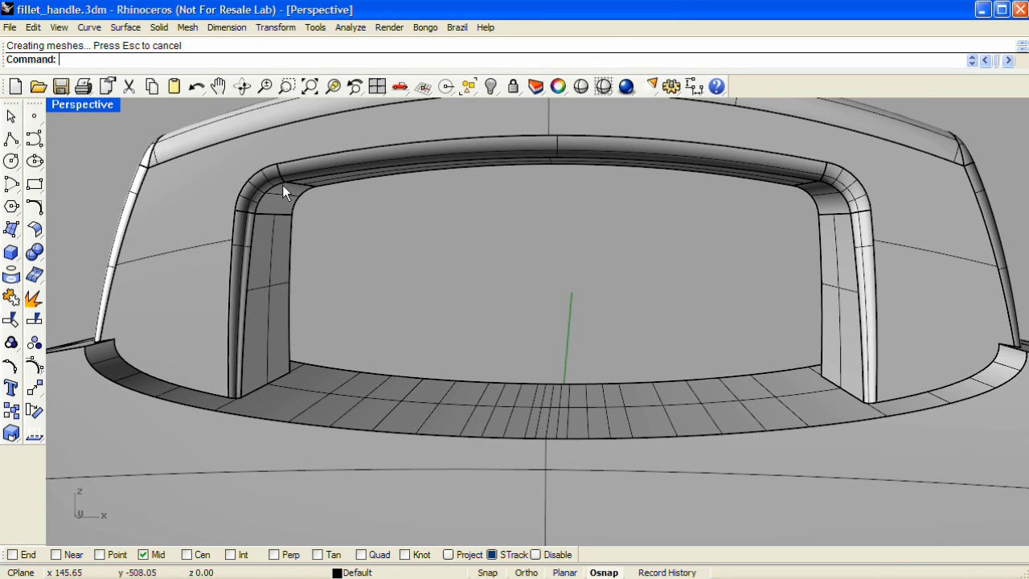
pyautogui.moveTo(282, 185); pyautogui.dragTo(397, 255, button='right')
# Step: Repeat FilletEdge and crossing-select the handle's base and footprint edges at radius 0.50
pyautogui.rightClick(401, 255)
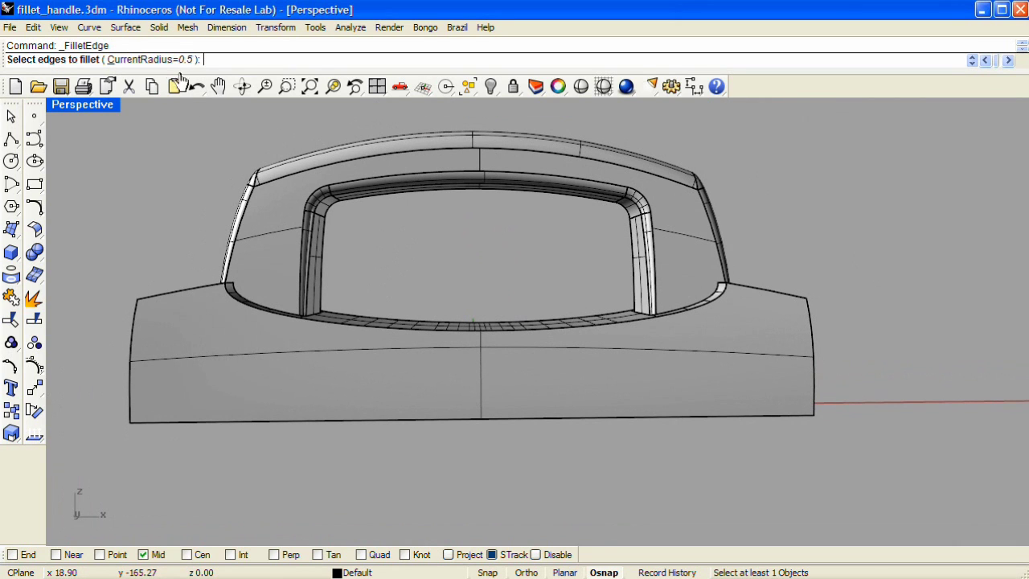
pyautogui.moveTo(846, 384); pyautogui.dragTo(107, 250)
pyautogui.rightClick(107, 250)
pyautogui.moveTo(338, 224); pyautogui.dragTo(355, 330, button='right')
pyautogui.scroll(3, 300, 407)
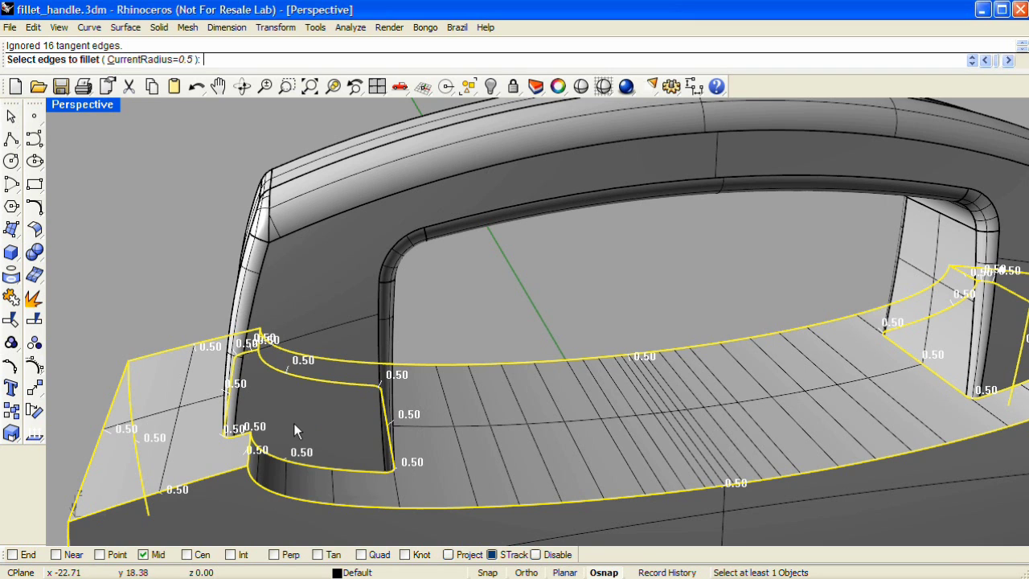
pyautogui.moveTo(293, 423); pyautogui.dragTo(332, 397, button='right')
# Step: Preview, then apply the 0.50 fillets along the base edges where the arch meets the base
pyautogui.rightClick(528, 299)
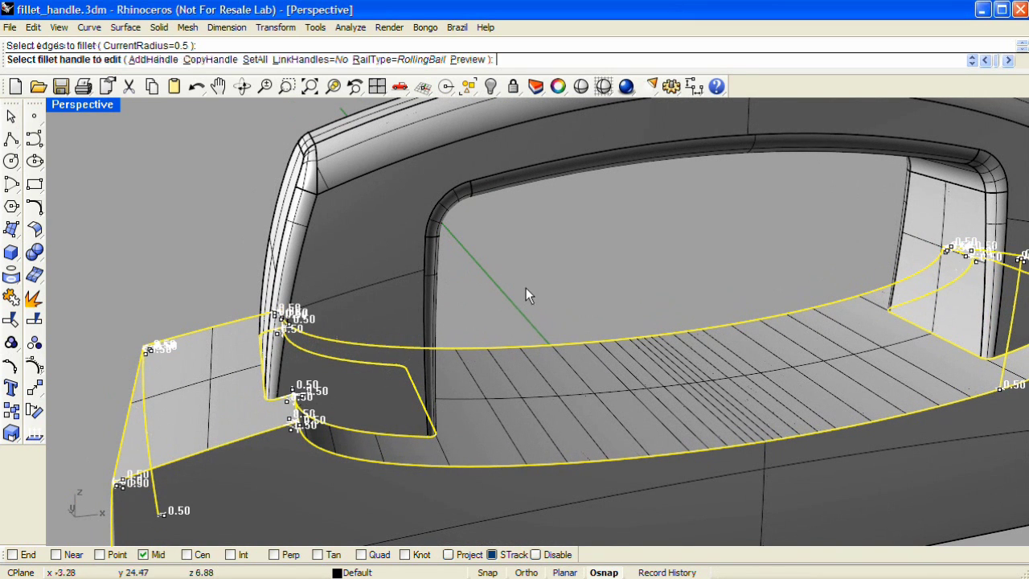
pyautogui.click(467, 59)
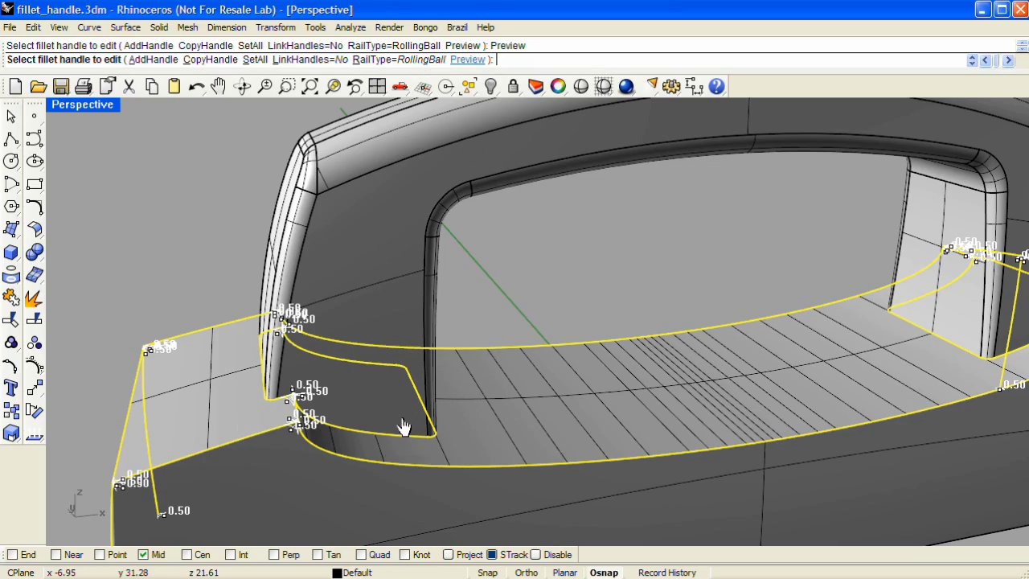
pyautogui.moveTo(368, 428); pyautogui.dragTo(535, 391, button='right')
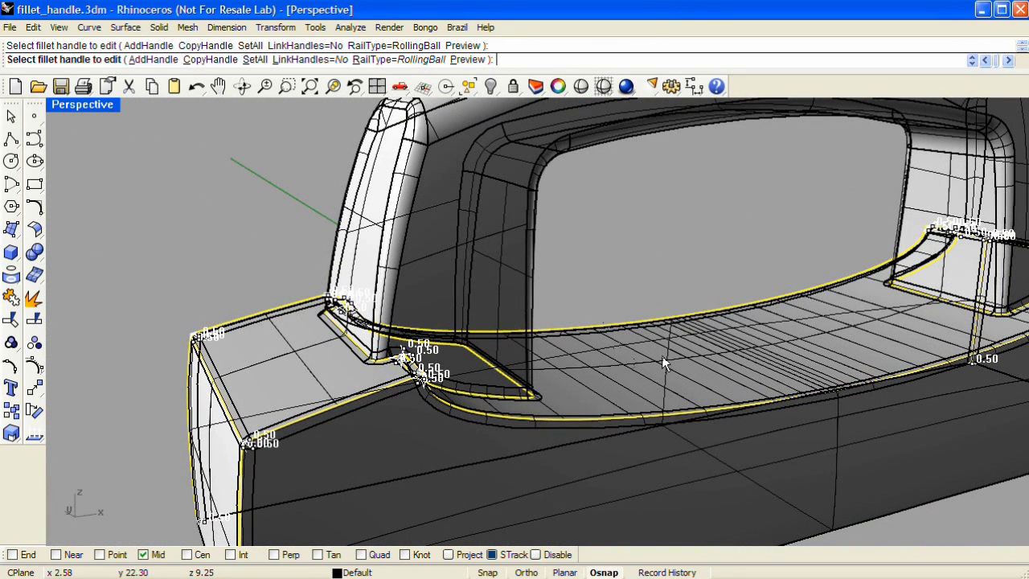
pyautogui.press('Return')
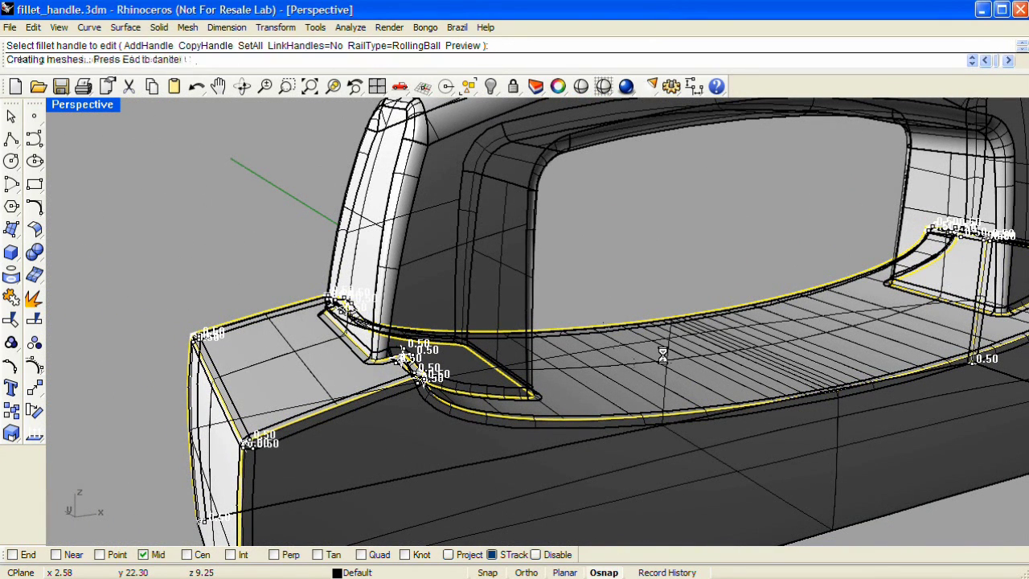
pyautogui.moveTo(664, 361); pyautogui.dragTo(724, 329, button='right')
pyautogui.scroll(-5, 621, 346)
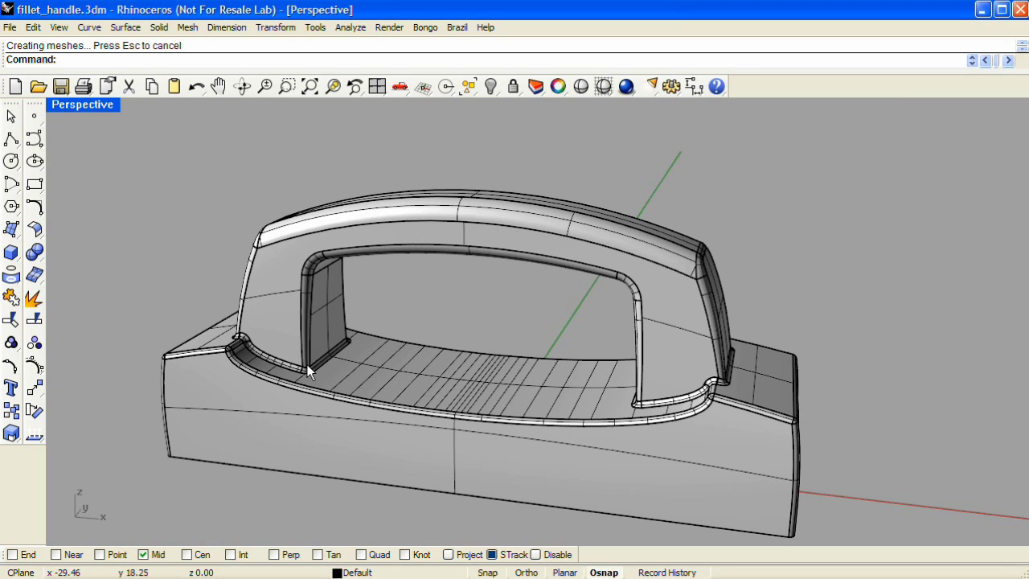
pyautogui.scroll(2, 312, 374)
pyautogui.scroll(3, 305, 373)
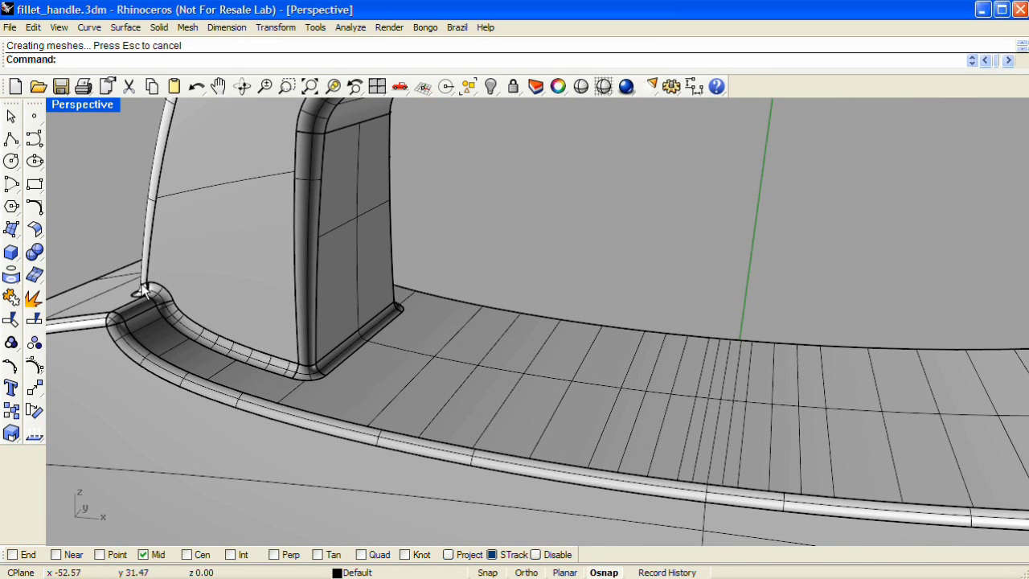